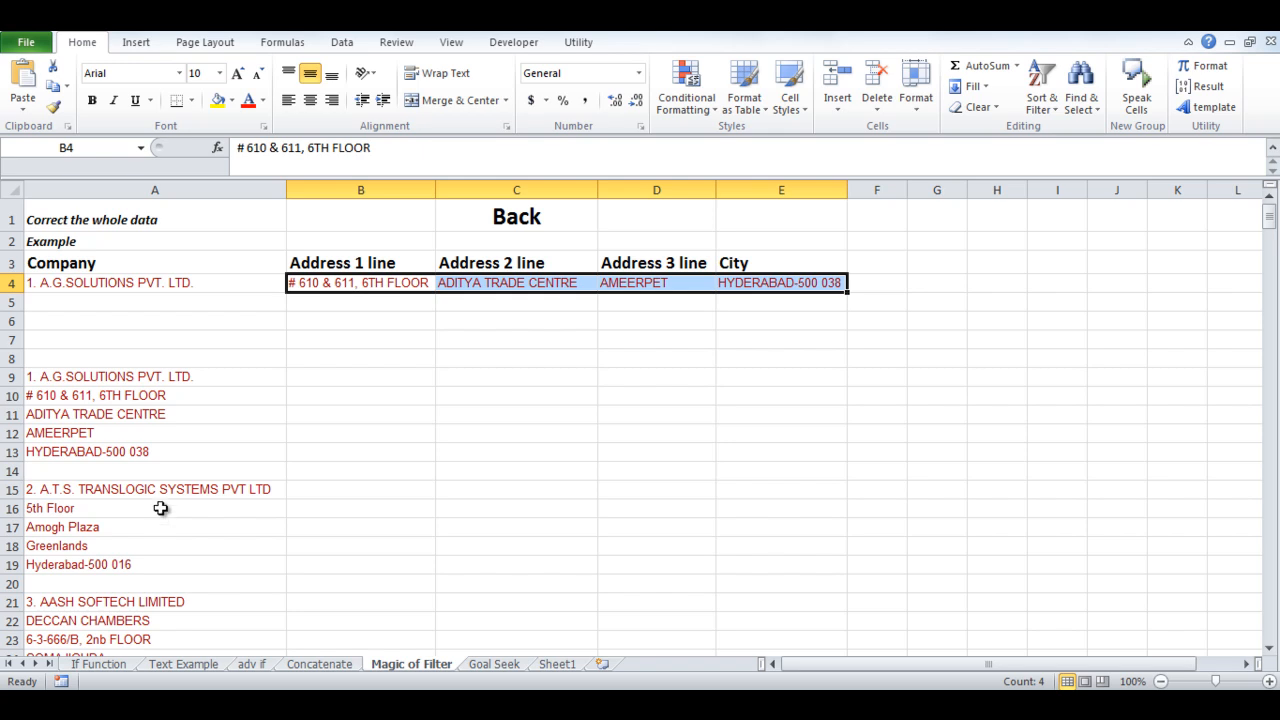
Enter formulas in row 9 that link B9 to A10 and C9 to A11
click(331, 379)
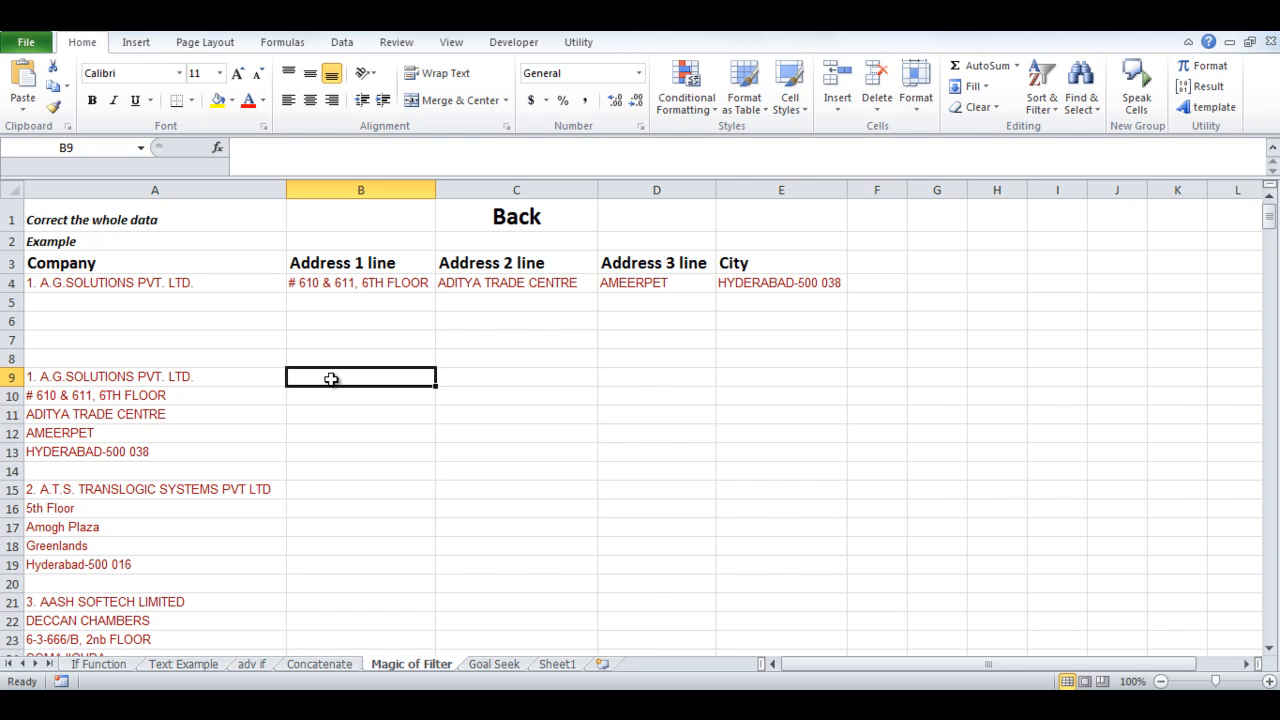
text(=)
click(188, 397)
key(Return)
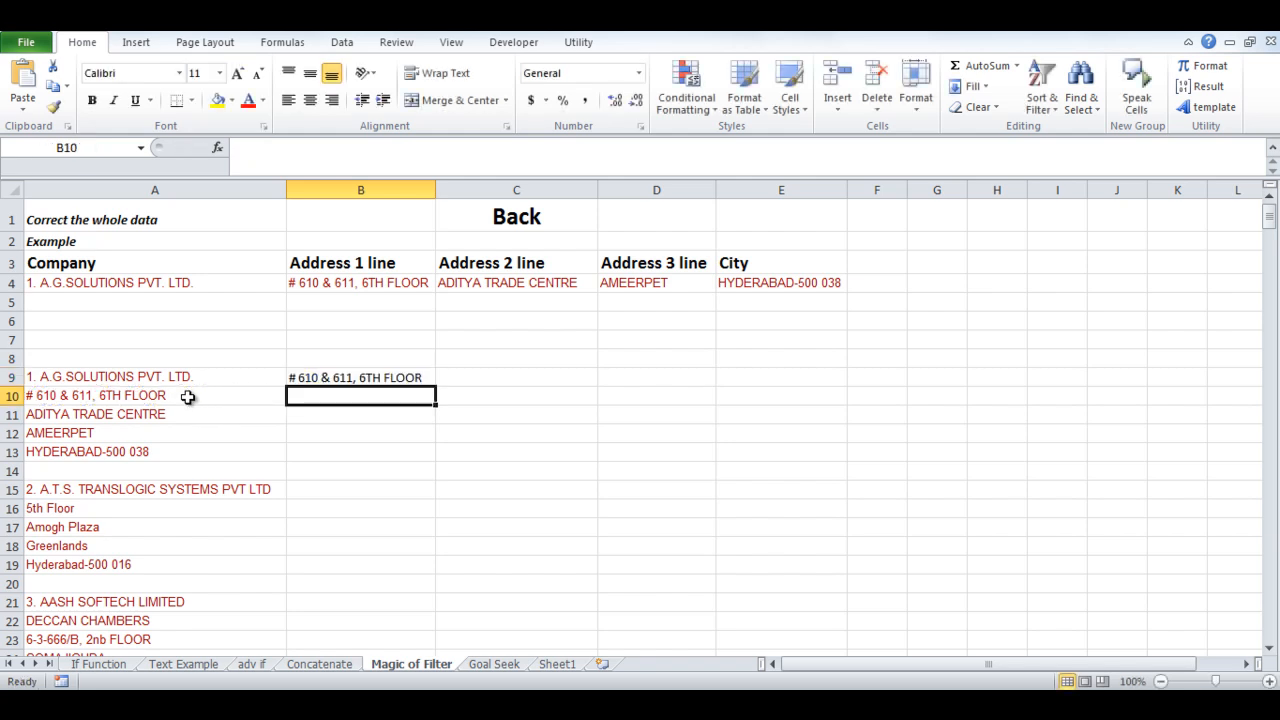
click(475, 378)
text(=)
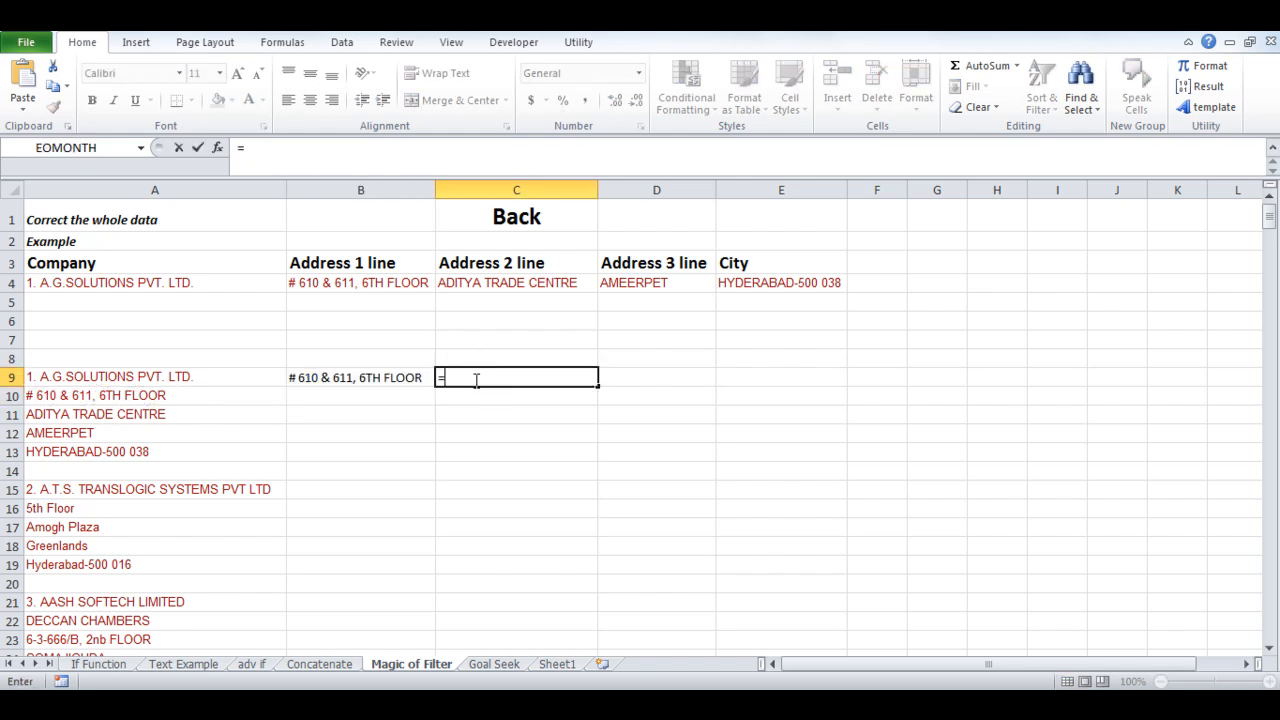
click(254, 415)
key(Return)
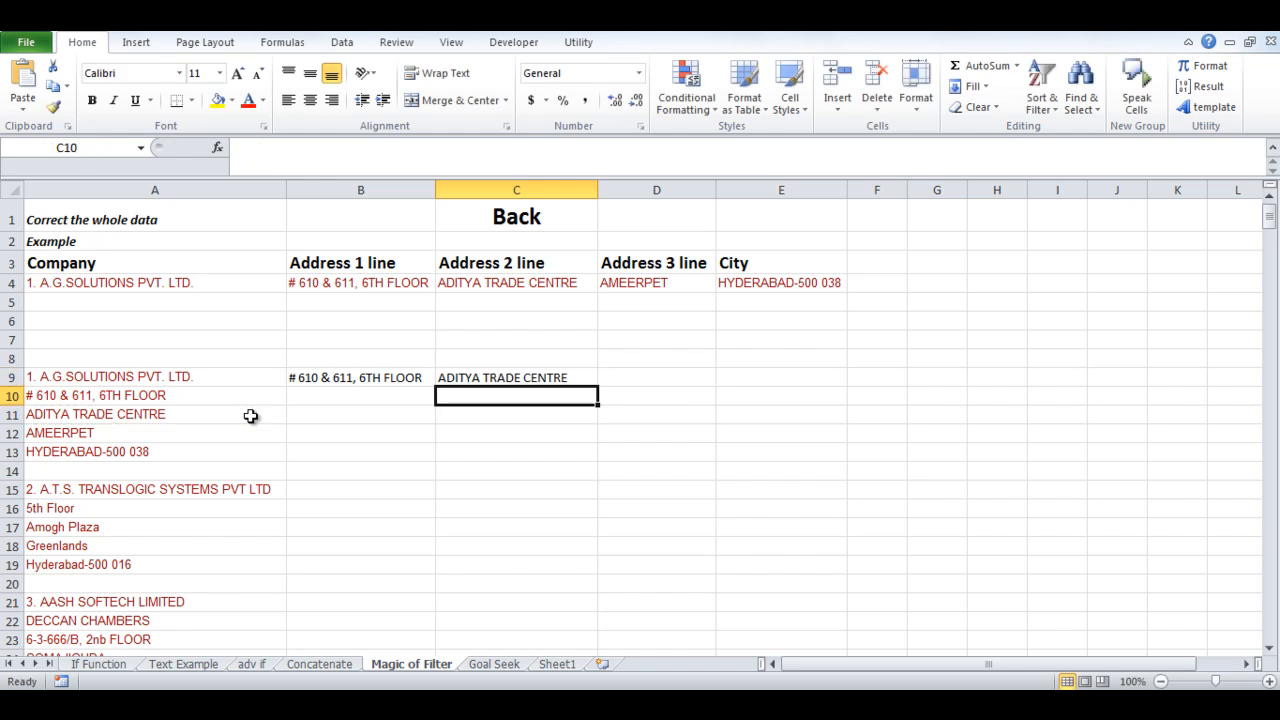
Enter formulas in row 9 that link D9 to A12 and E9 to A13
click(607, 364)
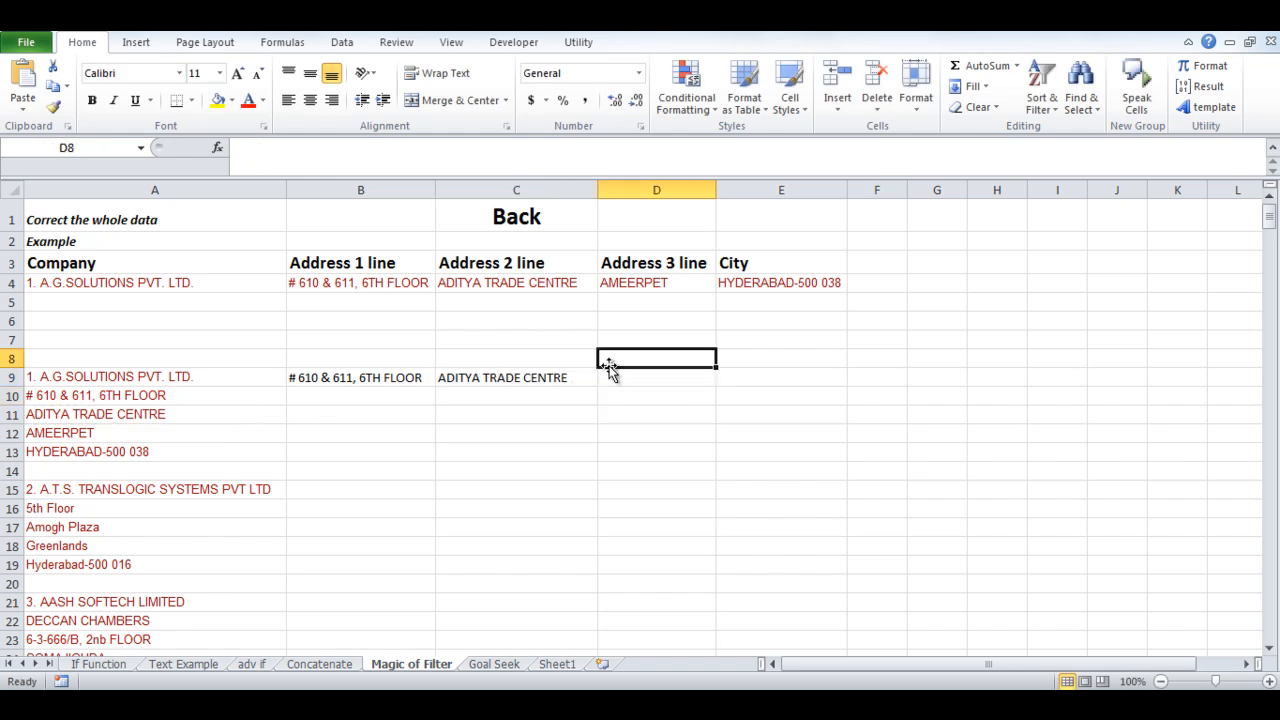
click(613, 375)
text(=)
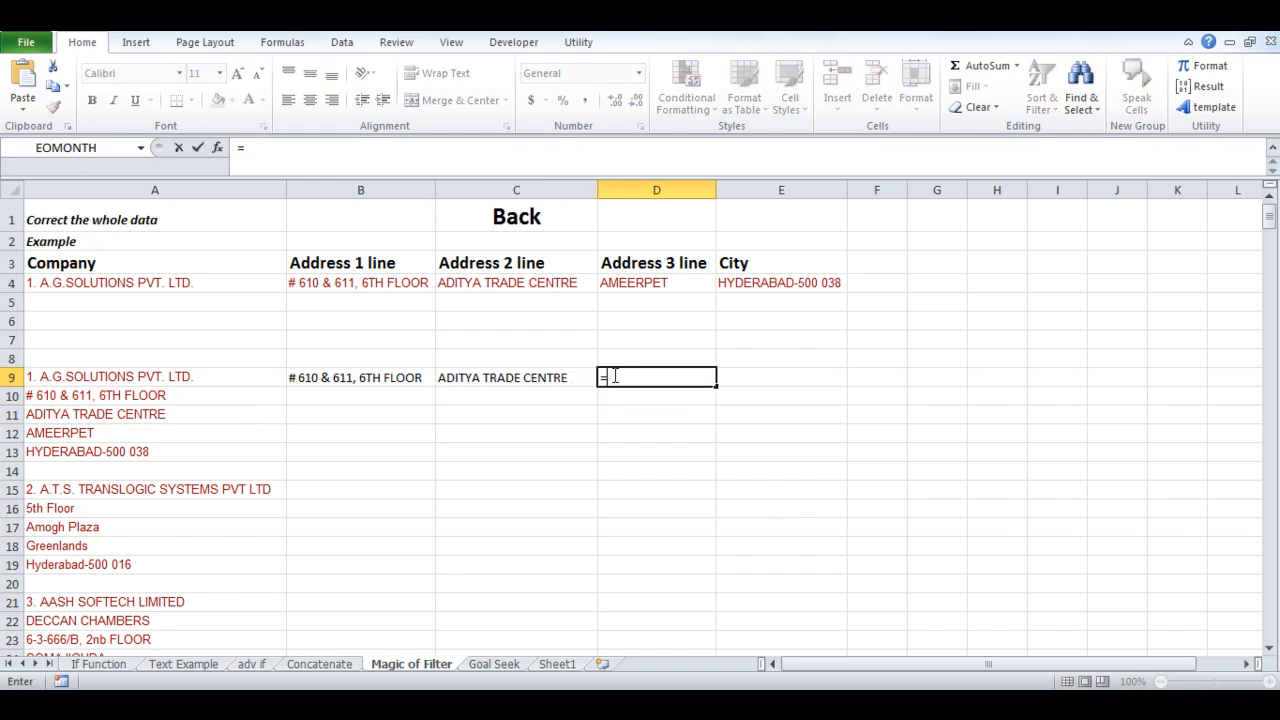
click(133, 432)
key(Return)
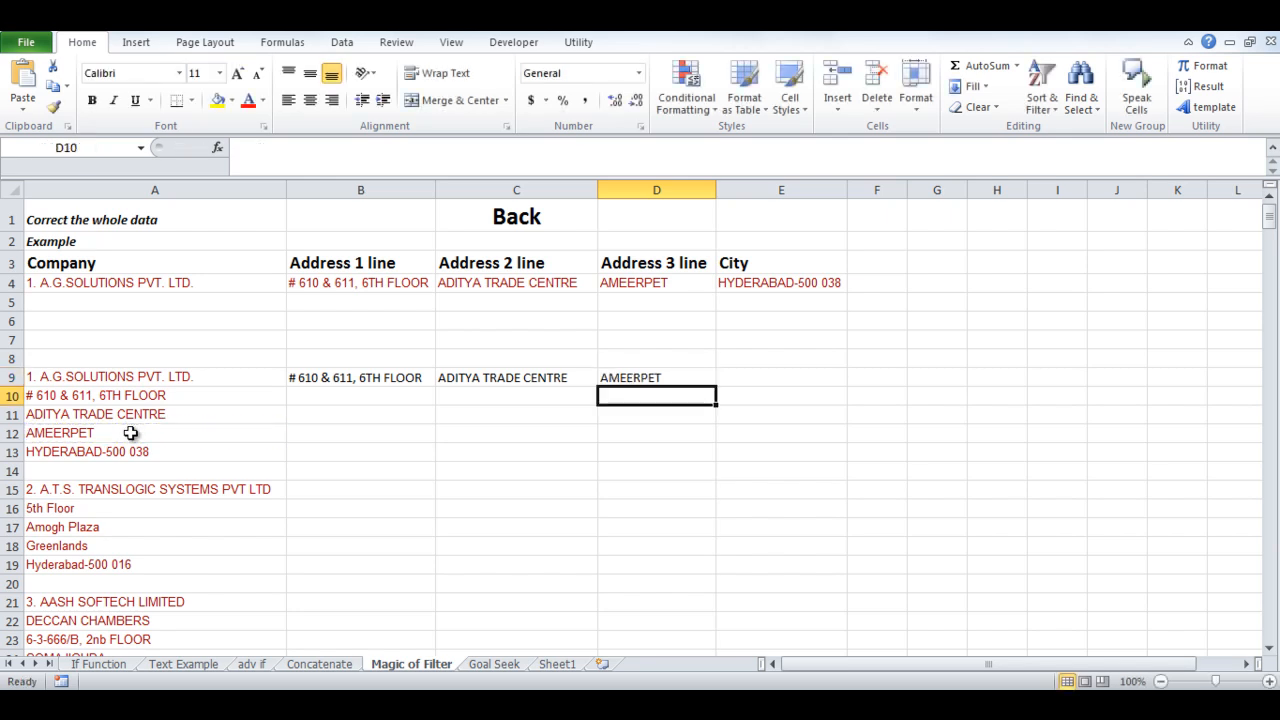
click(782, 384)
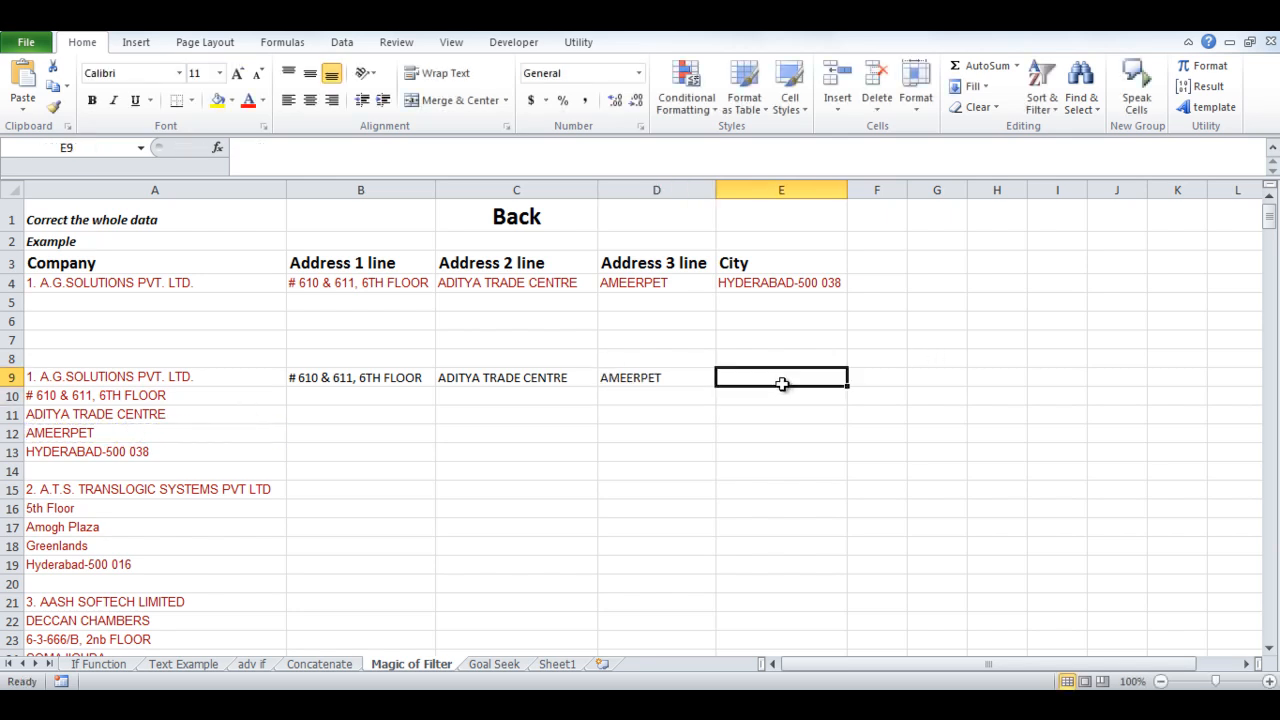
text(=)
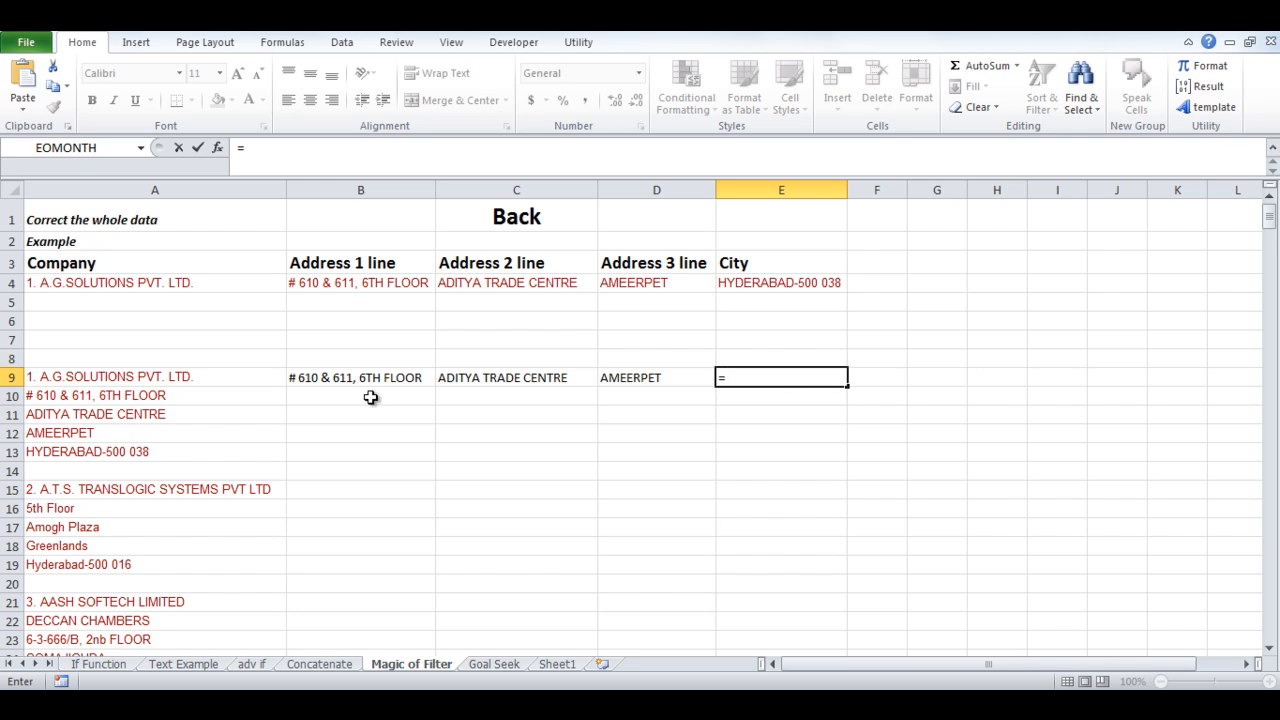
click(190, 451)
key(Return)
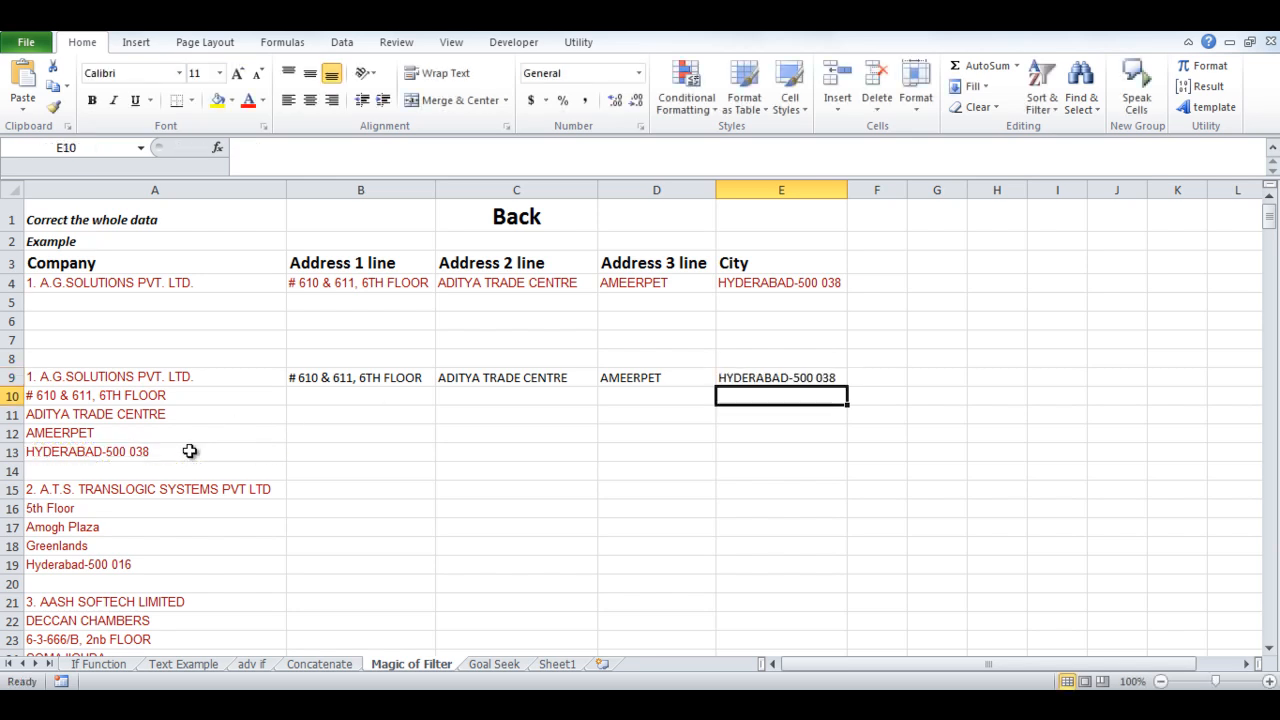
Fill the four link formulas in B9:E9 down through row 409
click(360, 377)
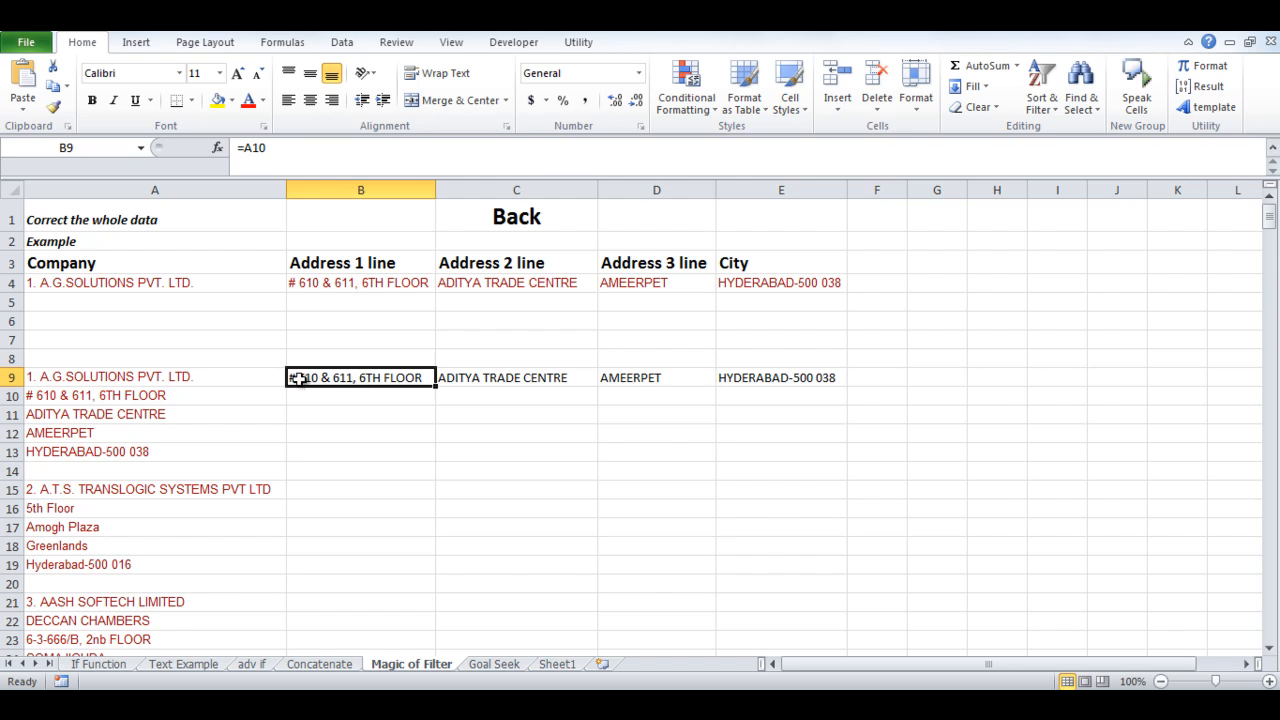
click(9, 377)
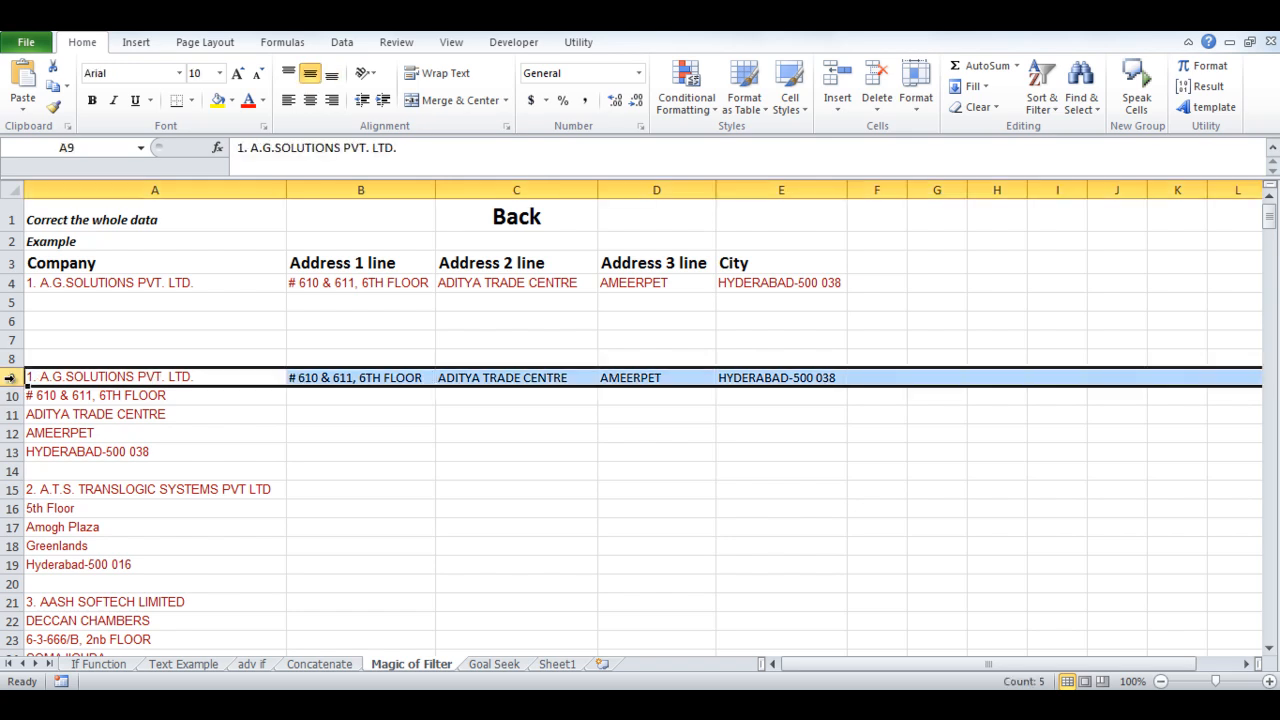
click(402, 416)
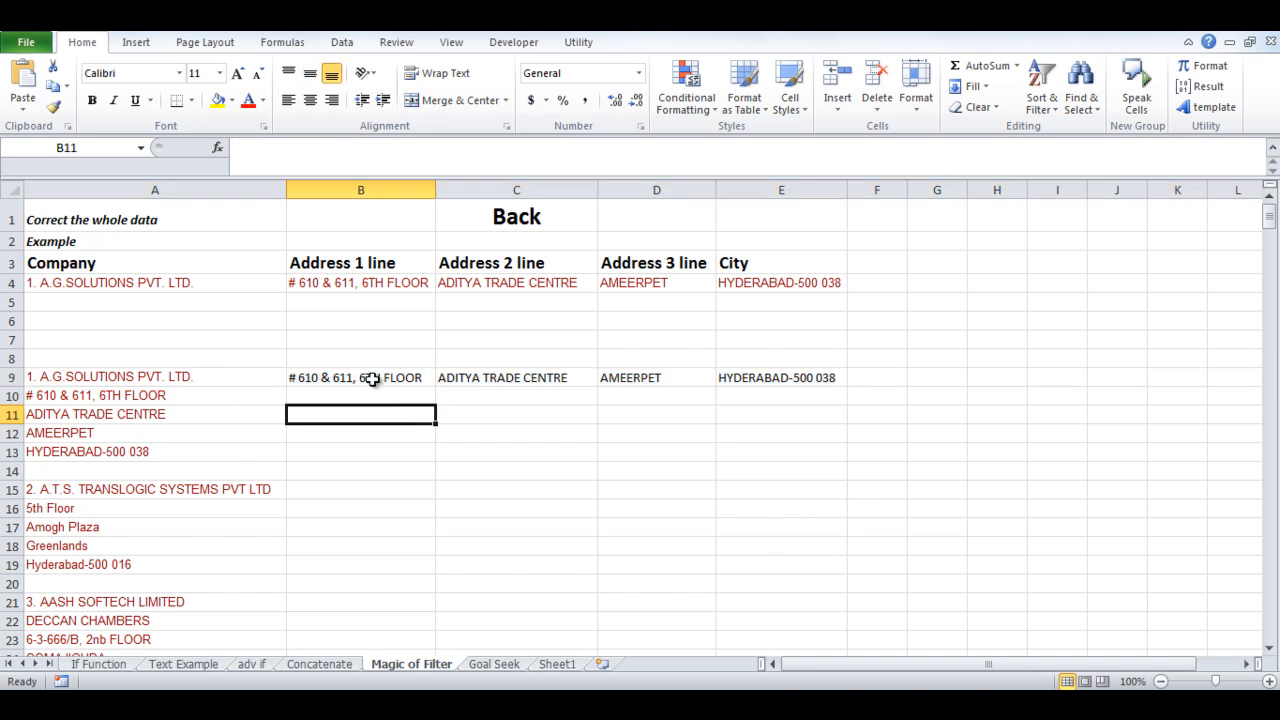
drag(371, 379, 740, 380)
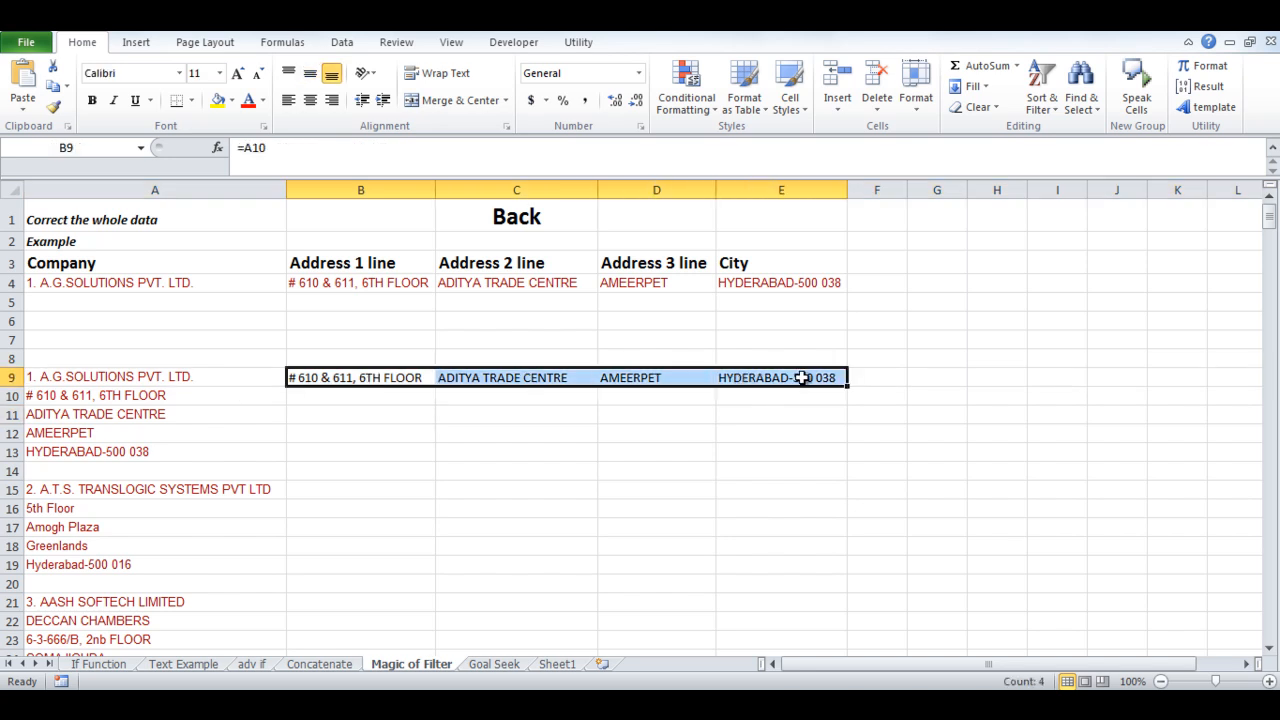
drag(847, 385, 814, 591)
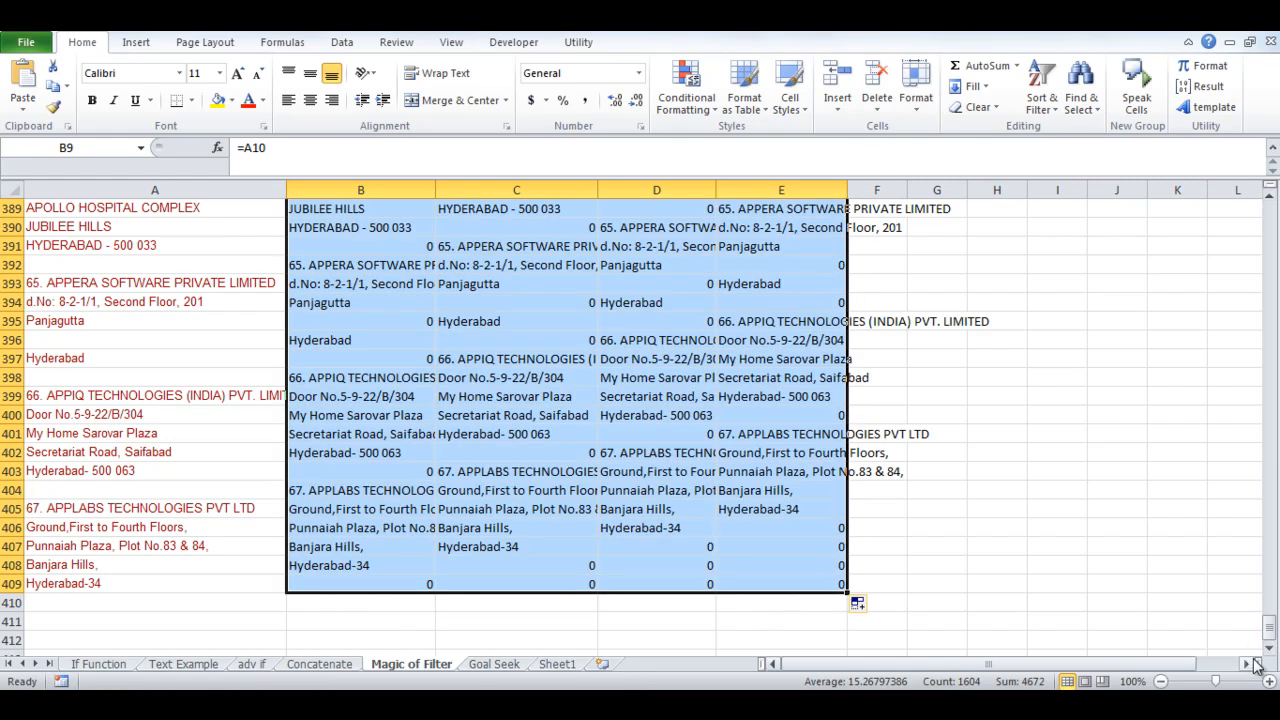
Compare the filled company rows 9 and 15 with the rows between them, and inspect the zero cells and the blank cell they reference
drag(1270, 642, 1272, 230)
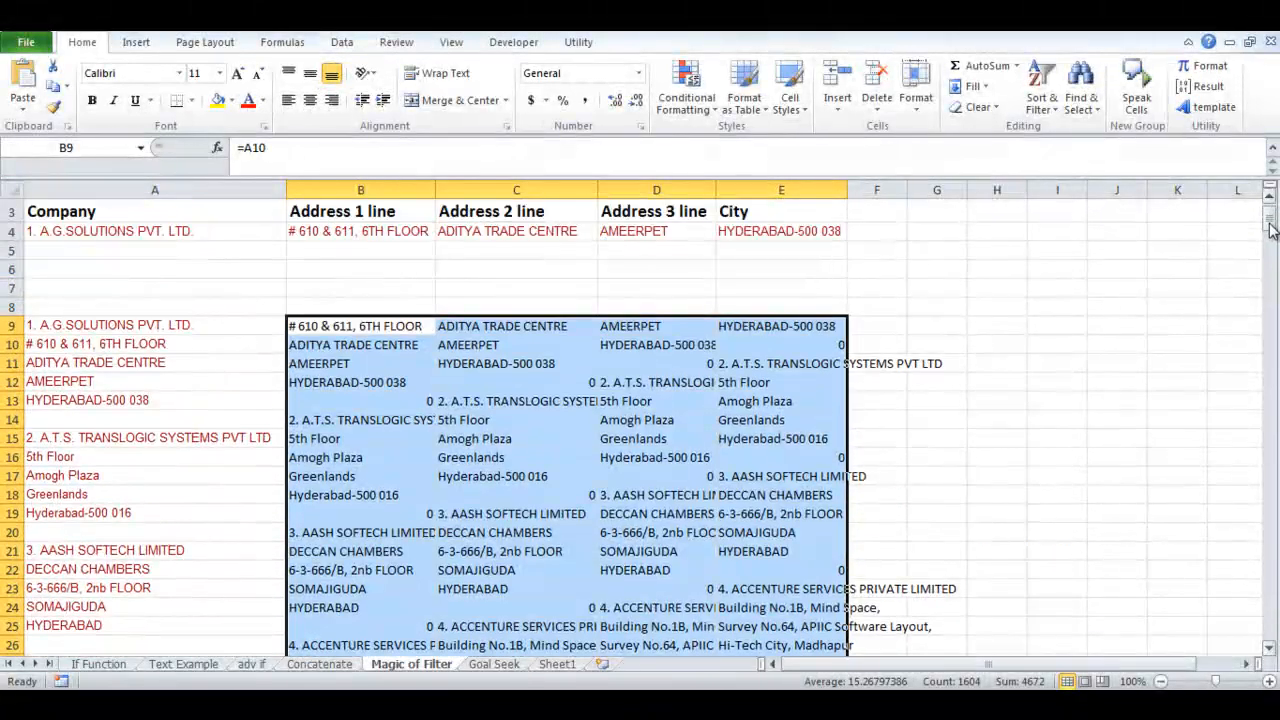
click(12, 325)
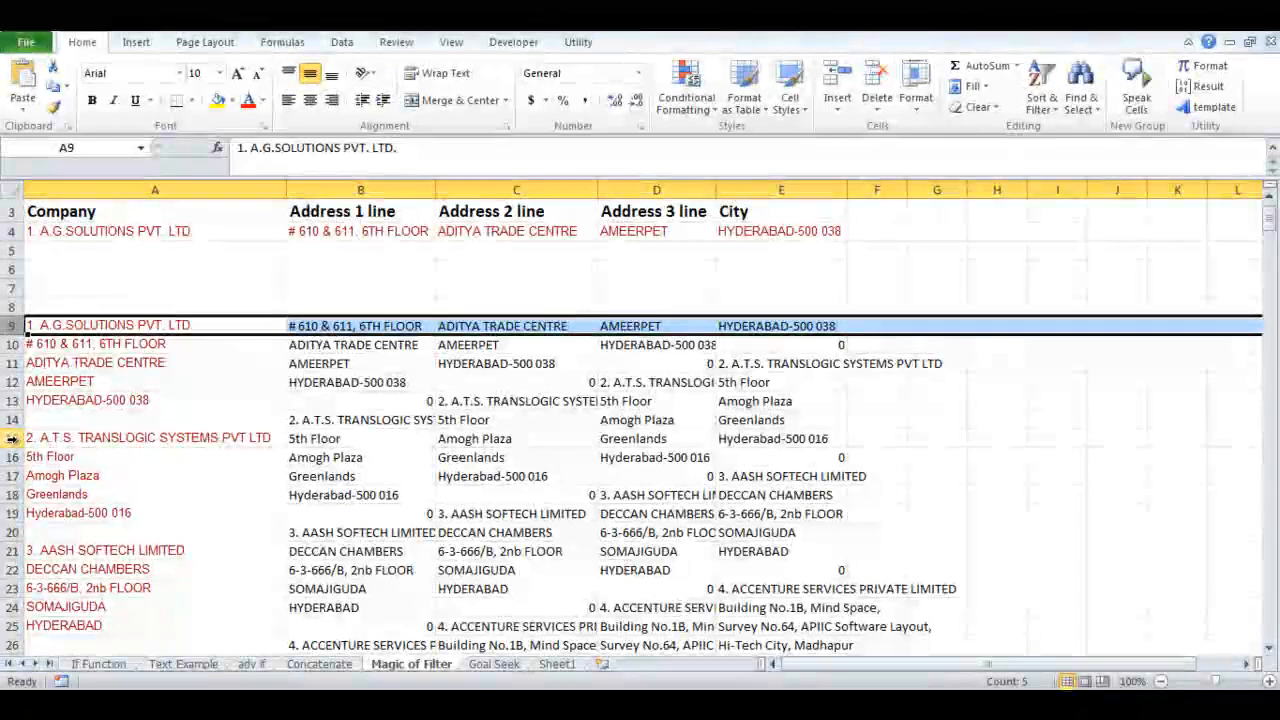
click(12, 438)
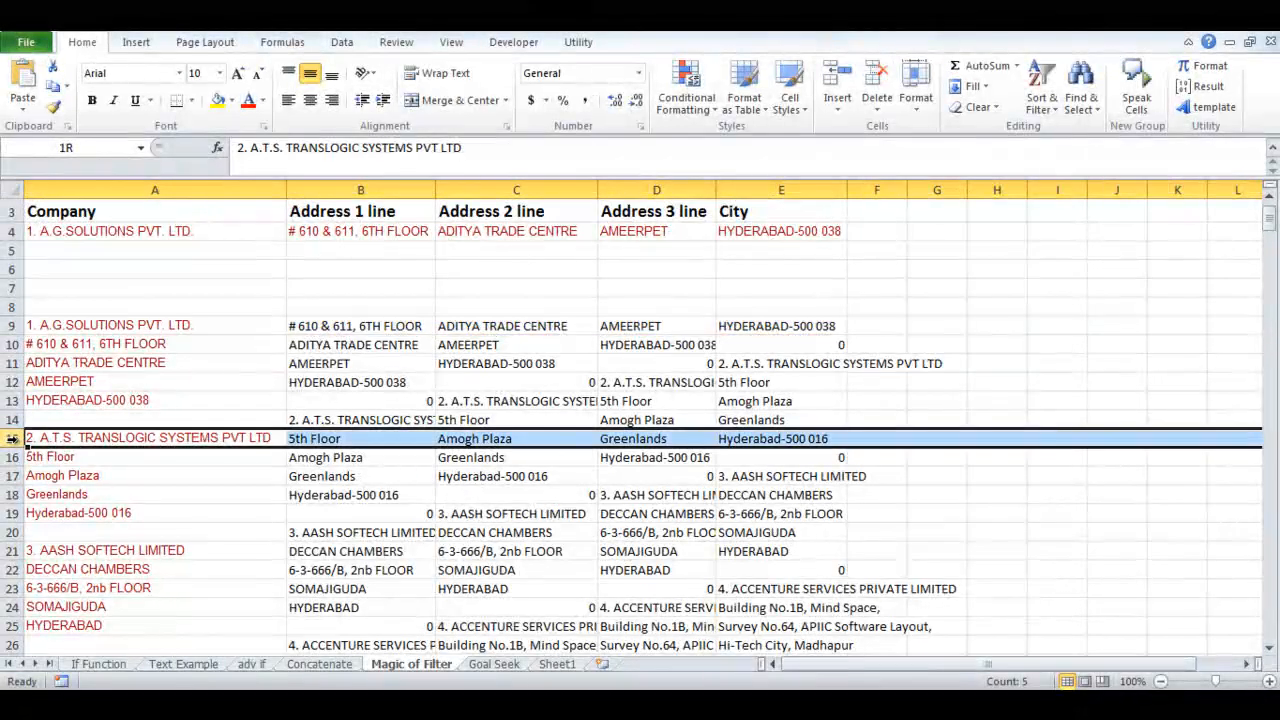
click(10, 344)
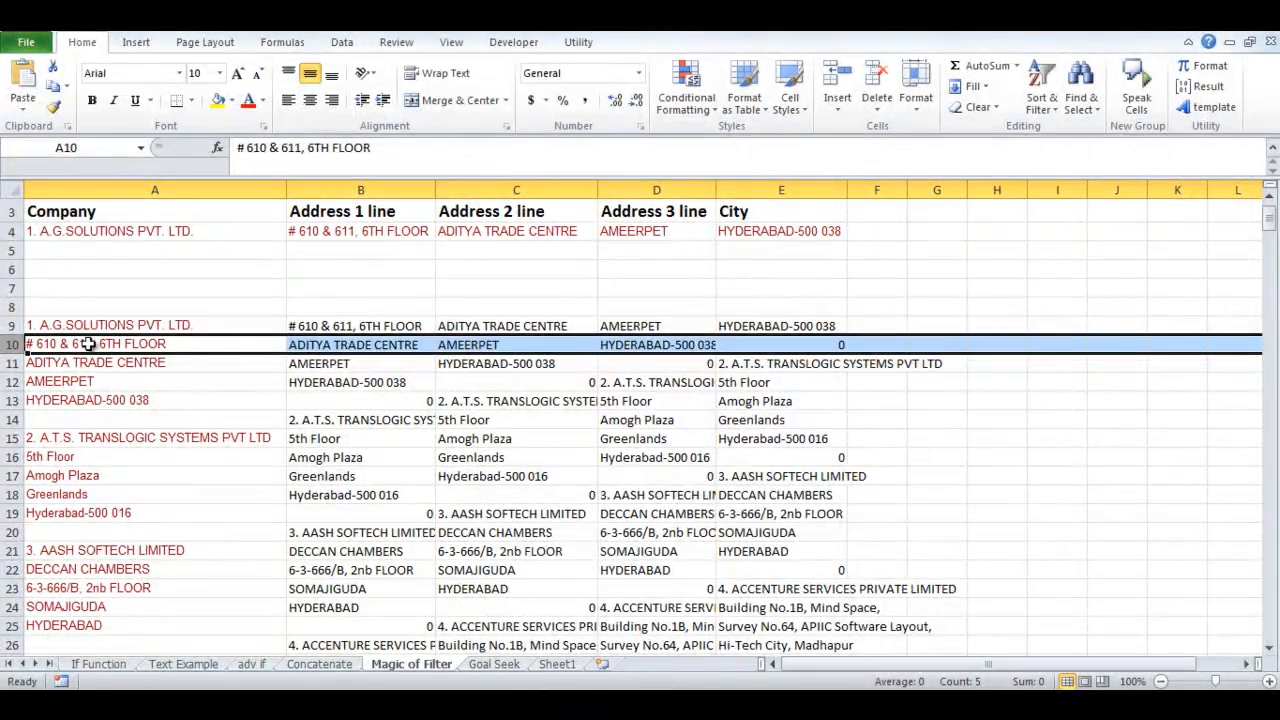
click(821, 344)
click(445, 382)
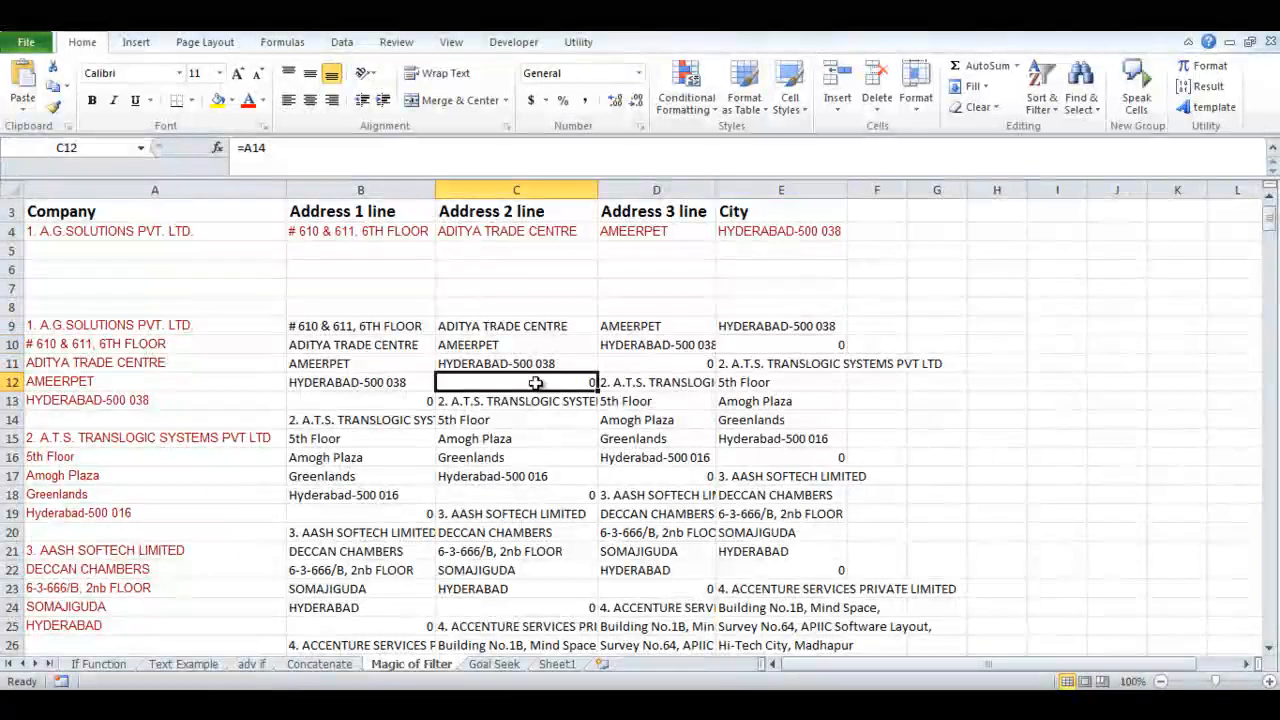
click(184, 422)
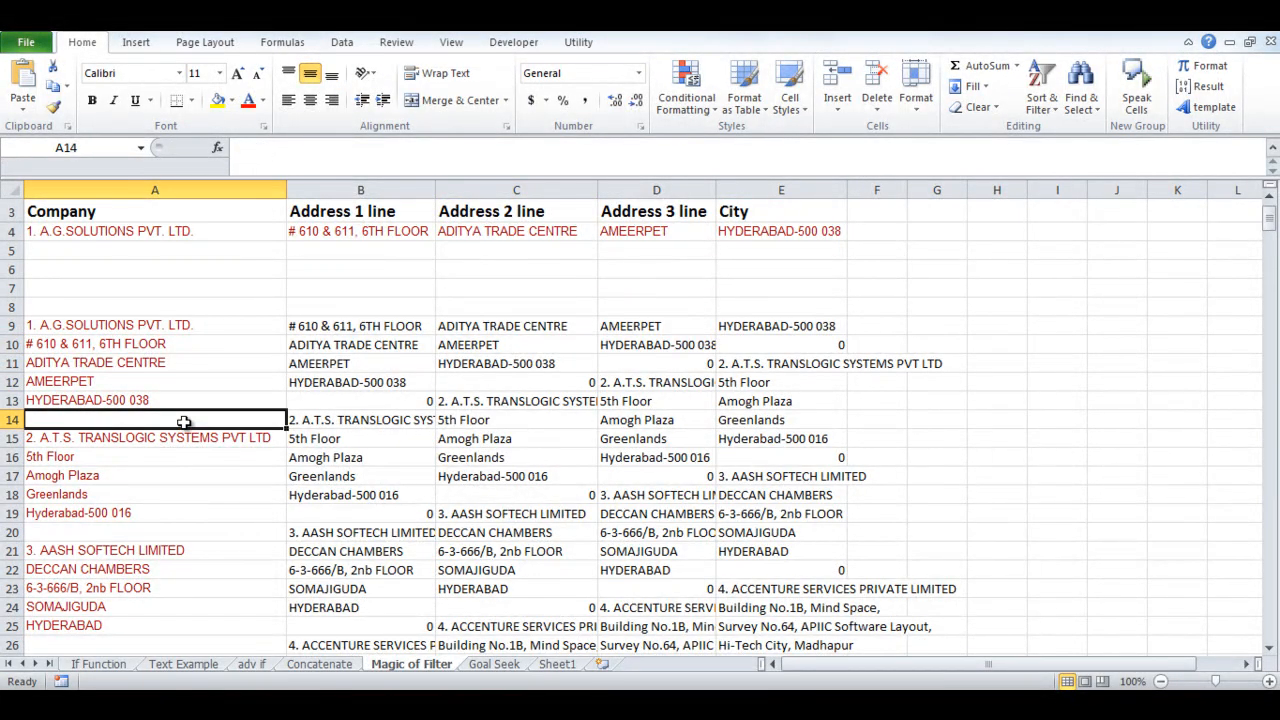
click(400, 398)
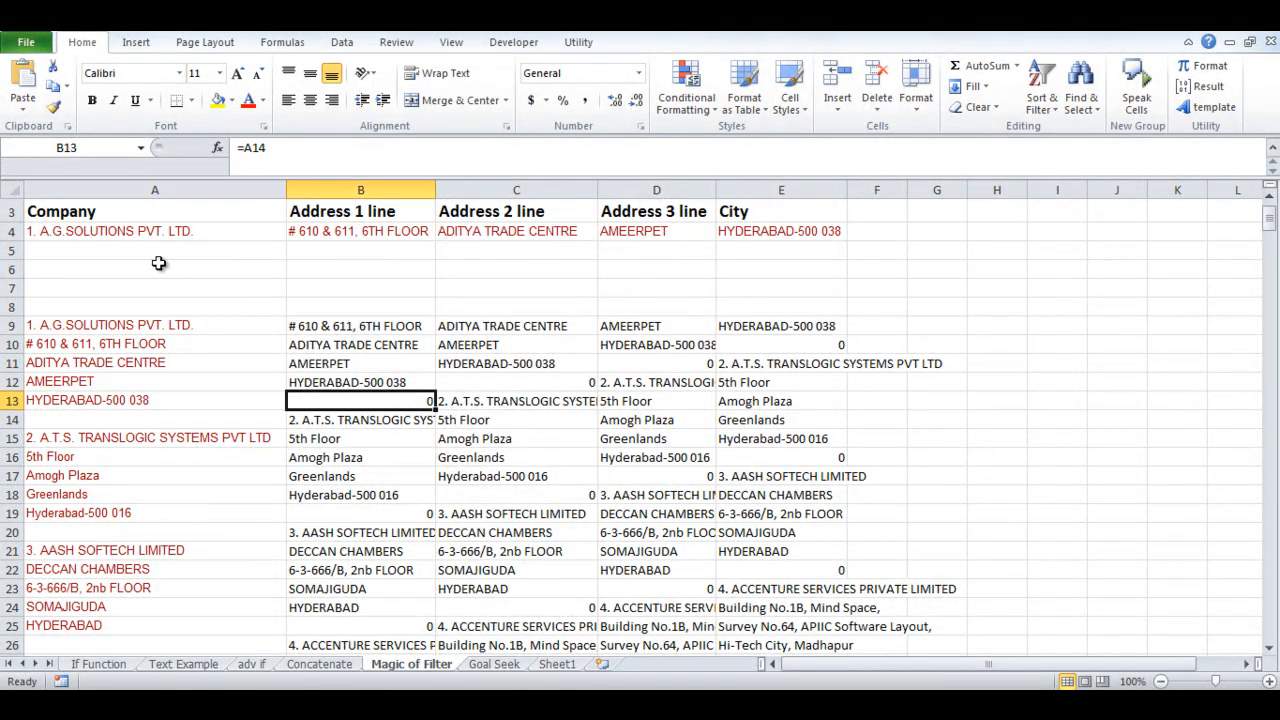
Delete rows 4 to 8, which hold the example record and the blank rows above the data
drag(12, 231, 12, 302)
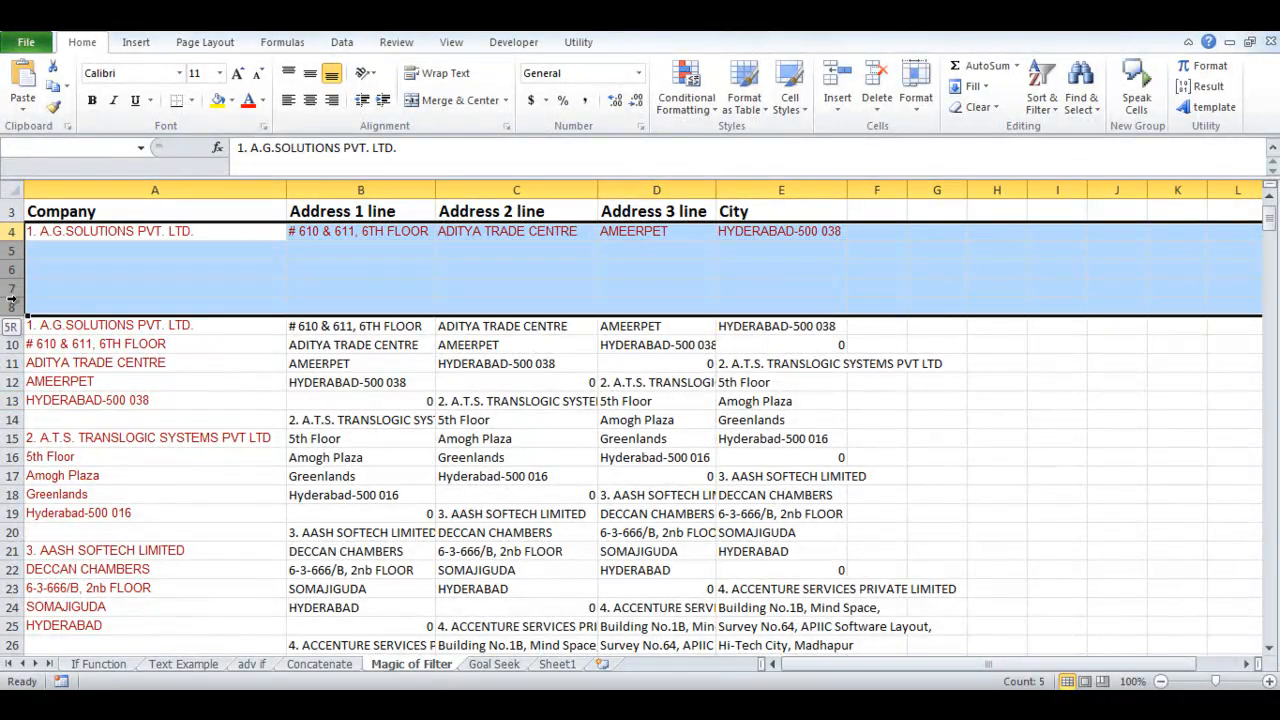
right_click(12, 306)
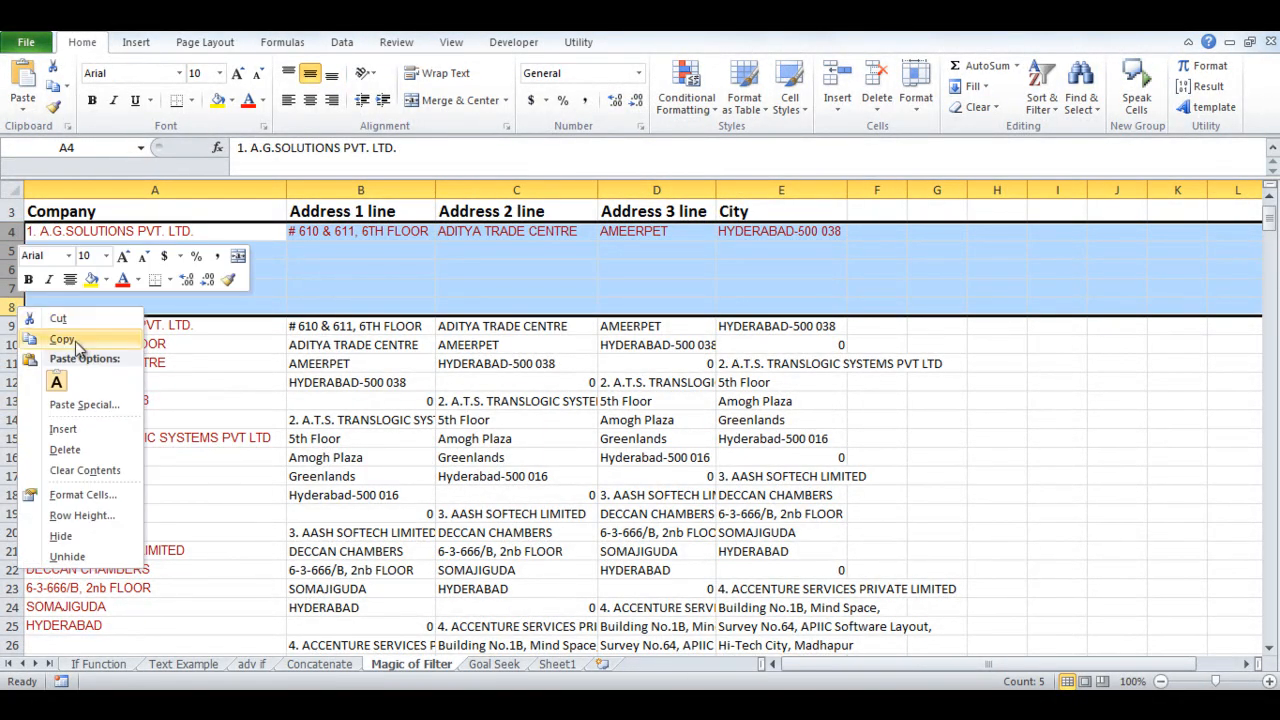
click(65, 449)
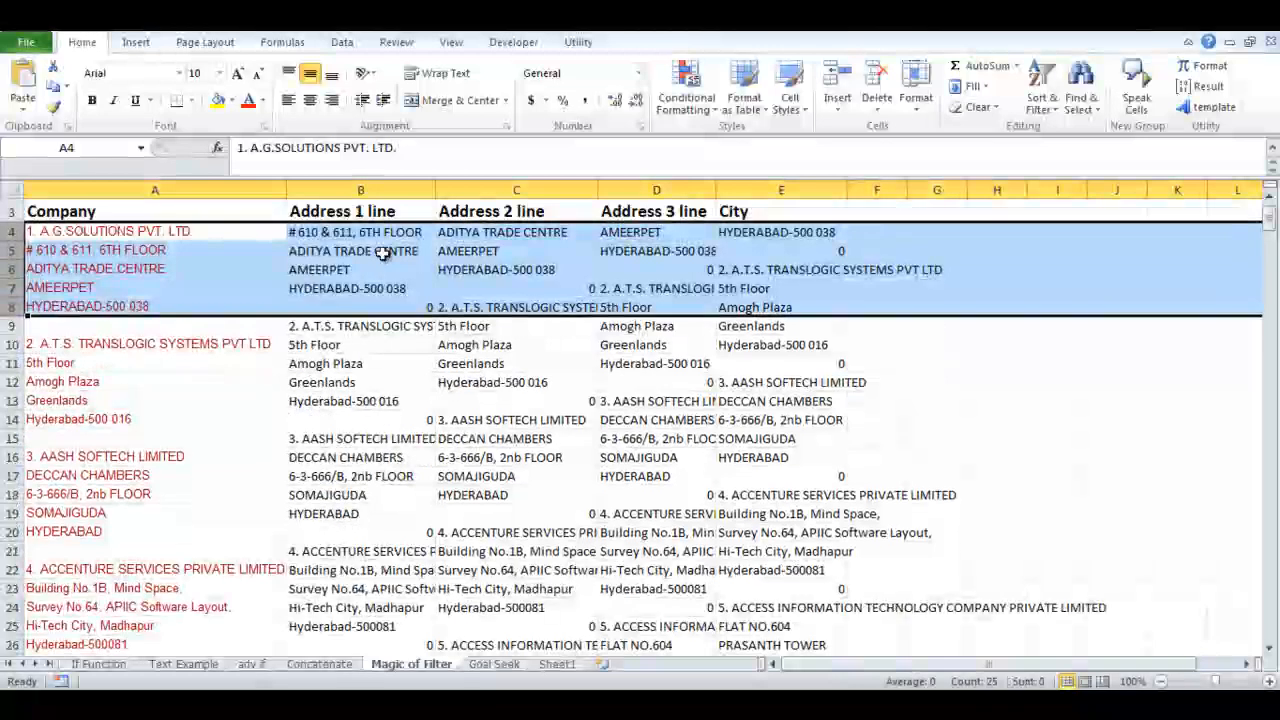
Copy the whole block of link formulas in B4:E404
click(388, 233)
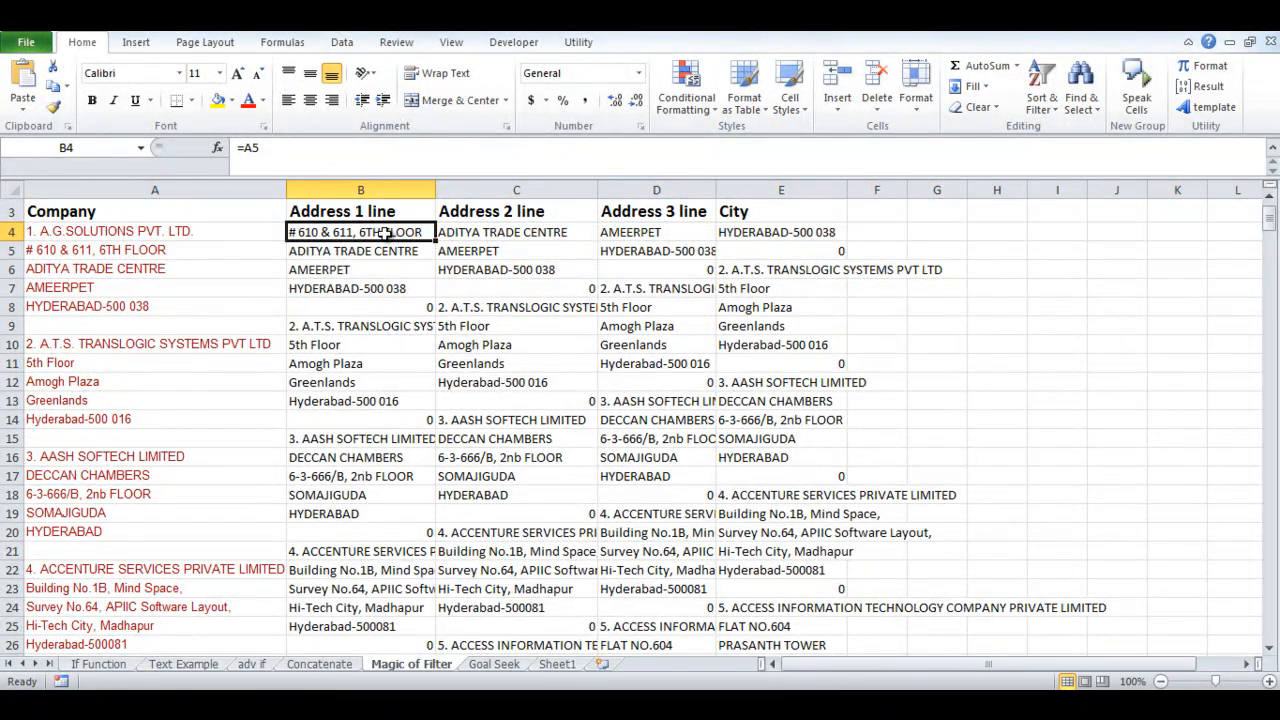
key(ctrl+shift+Right)
key(ctrl+shift+Down)
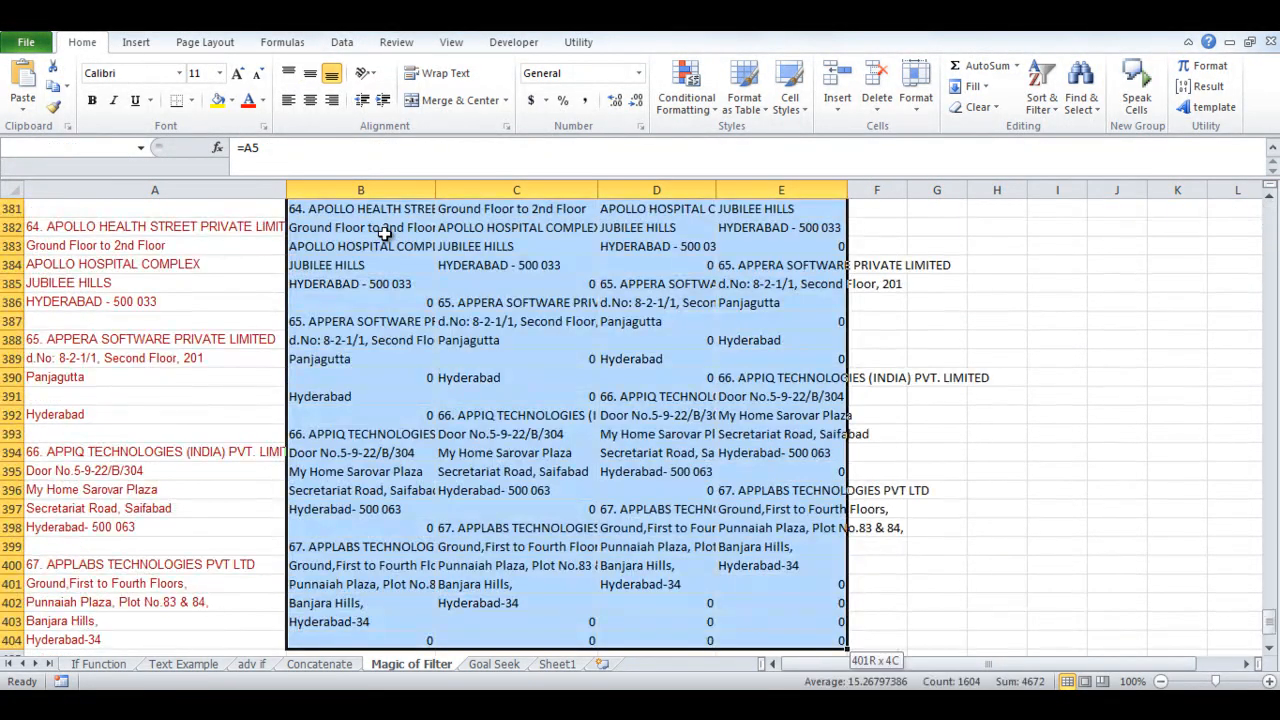
key(ctrl+c)
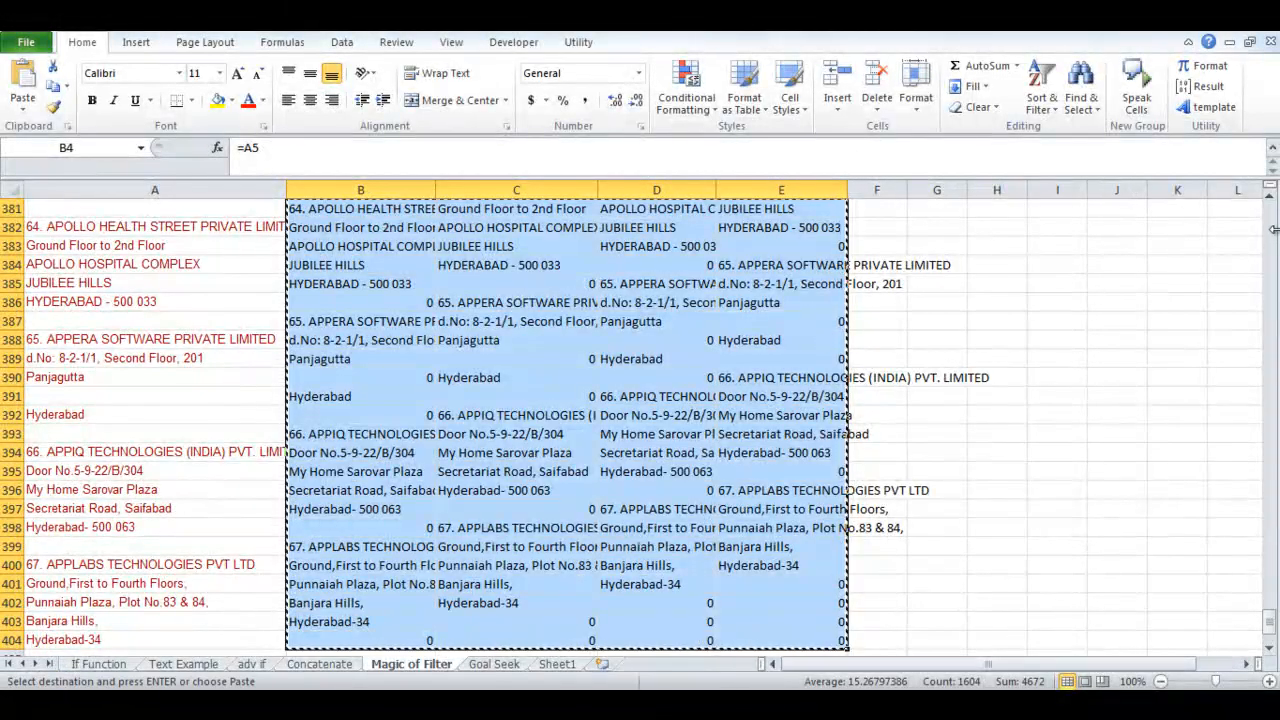
Paste the copied block back onto itself starting at B4 as values only, and end copy mode
drag(1271, 624, 1271, 212)
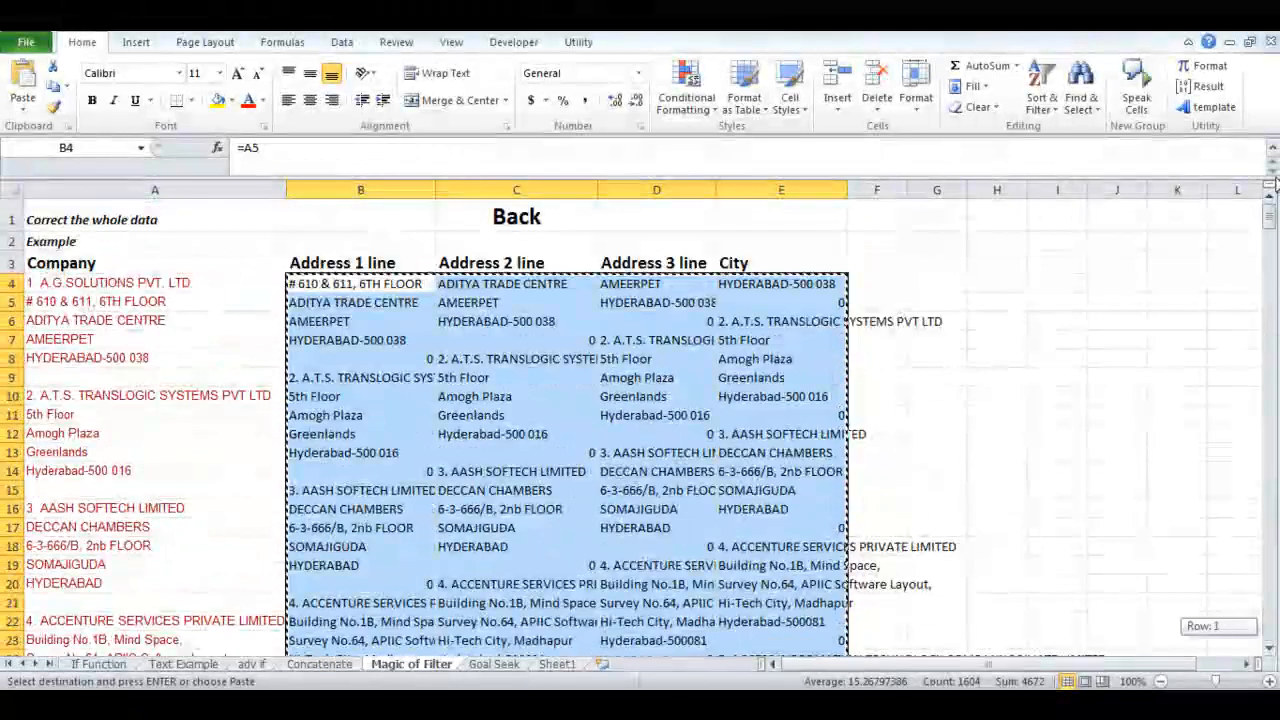
click(358, 284)
right_click(358, 285)
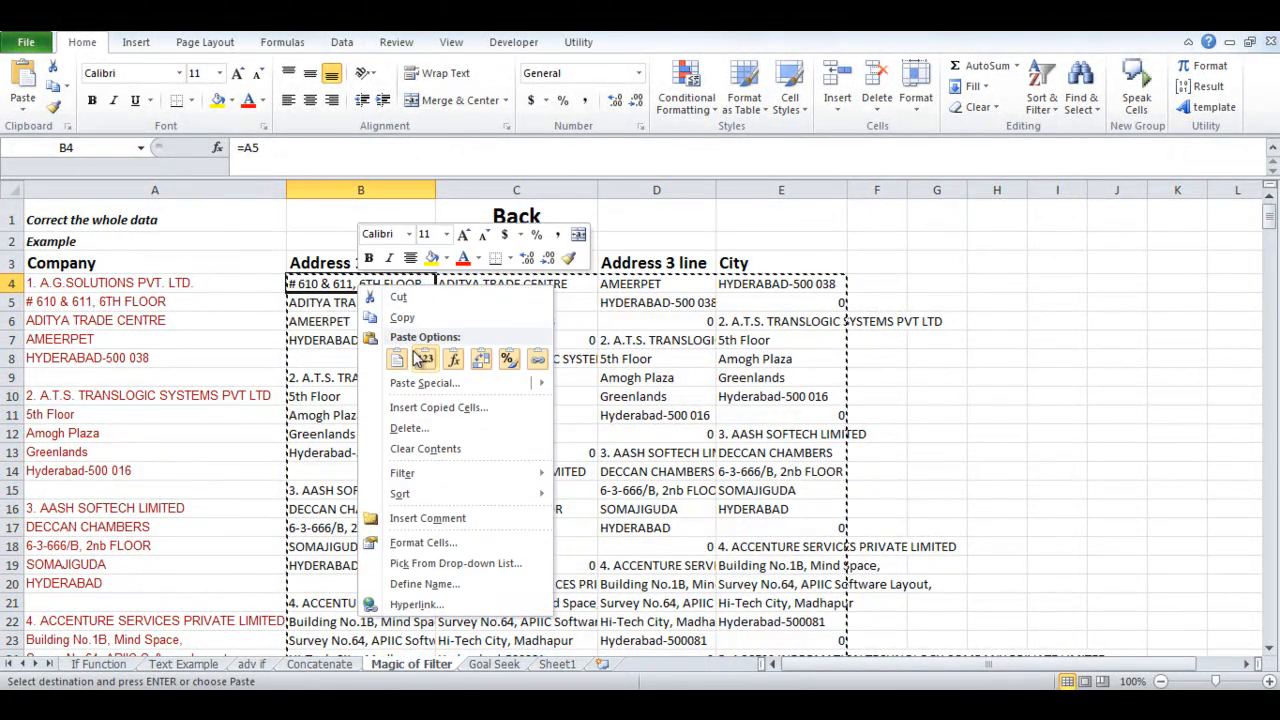
mouse_move(425, 385)
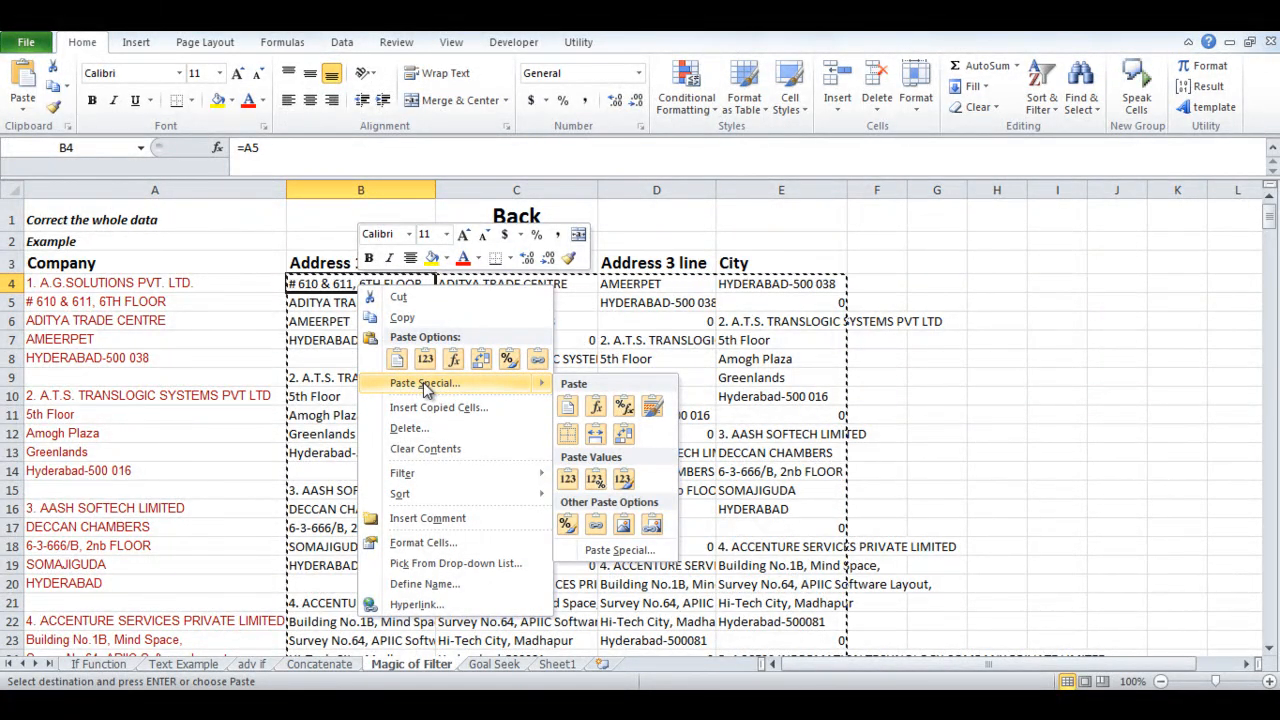
click(425, 385)
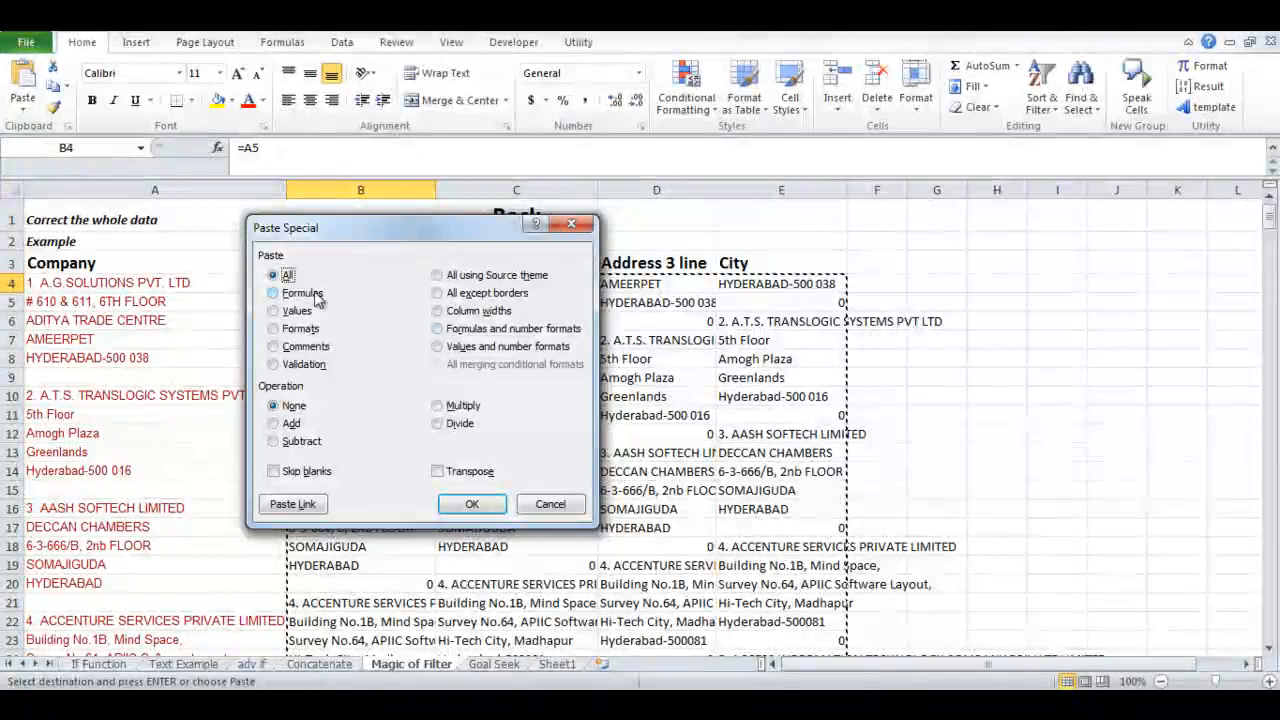
click(290, 311)
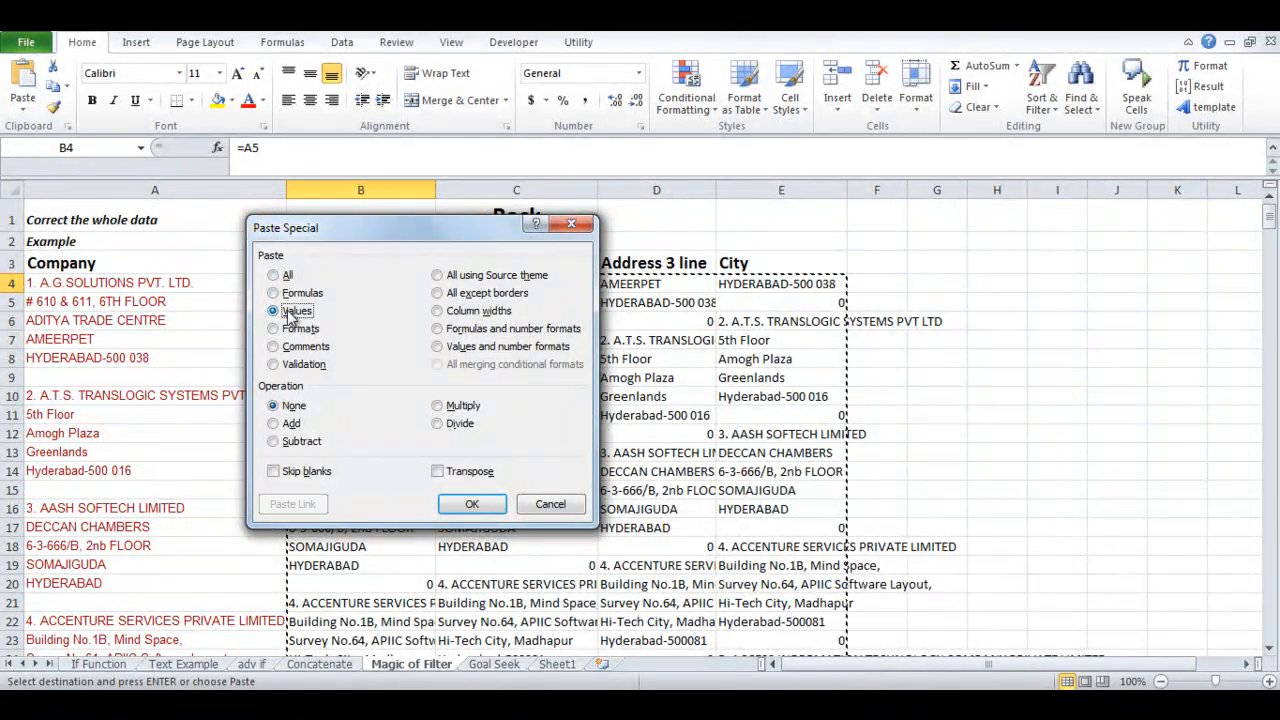
click(476, 504)
click(560, 360)
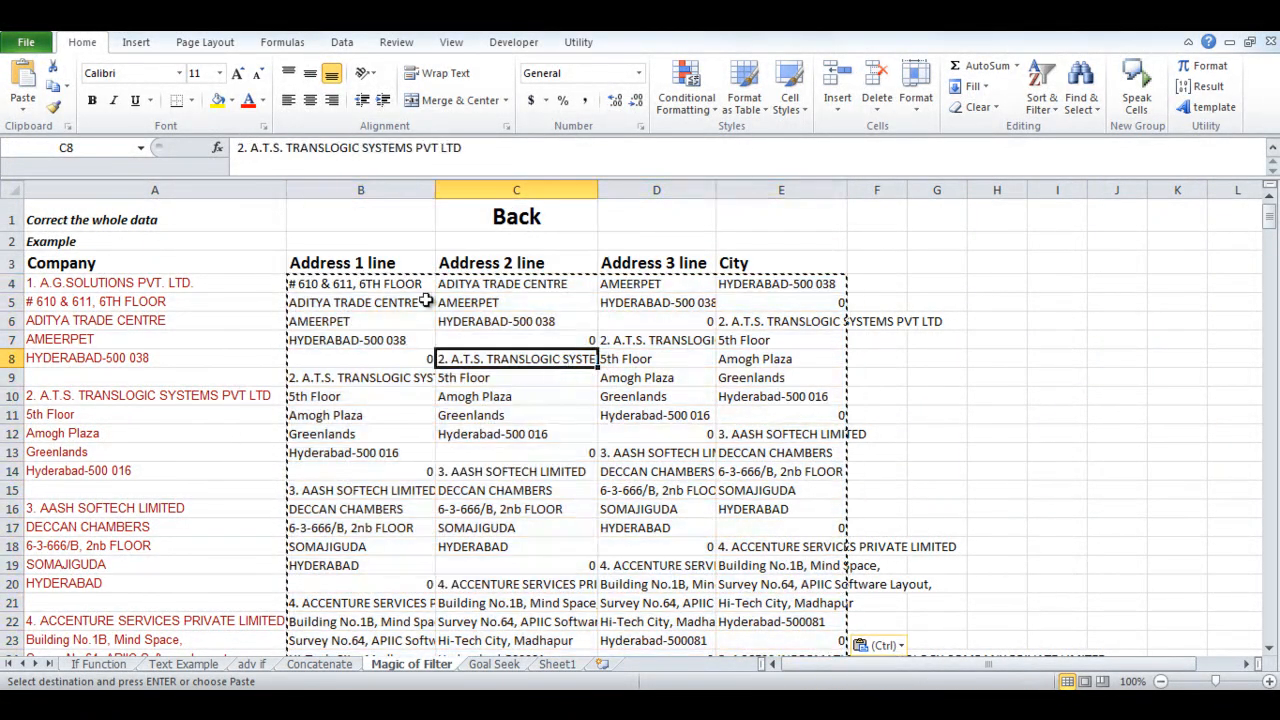
click(378, 283)
key(Escape)
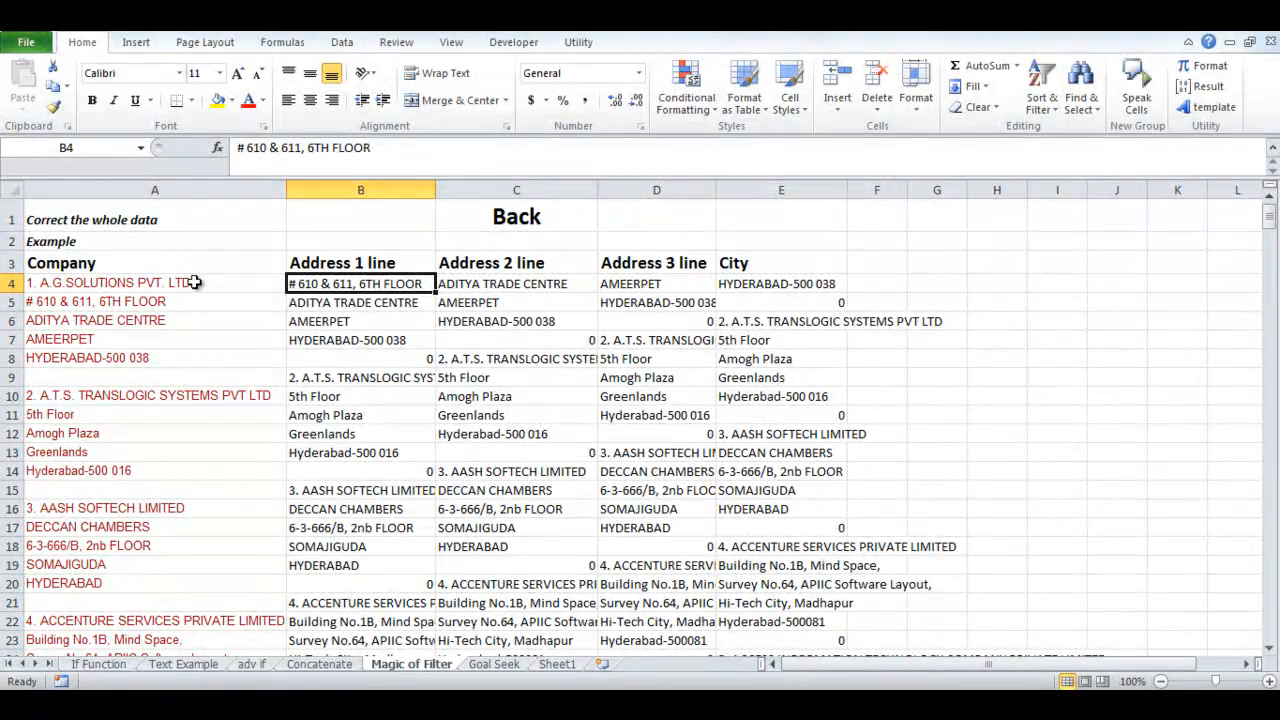
Turn on filtering for the data on the Magic of Filter sheet
click(142, 283)
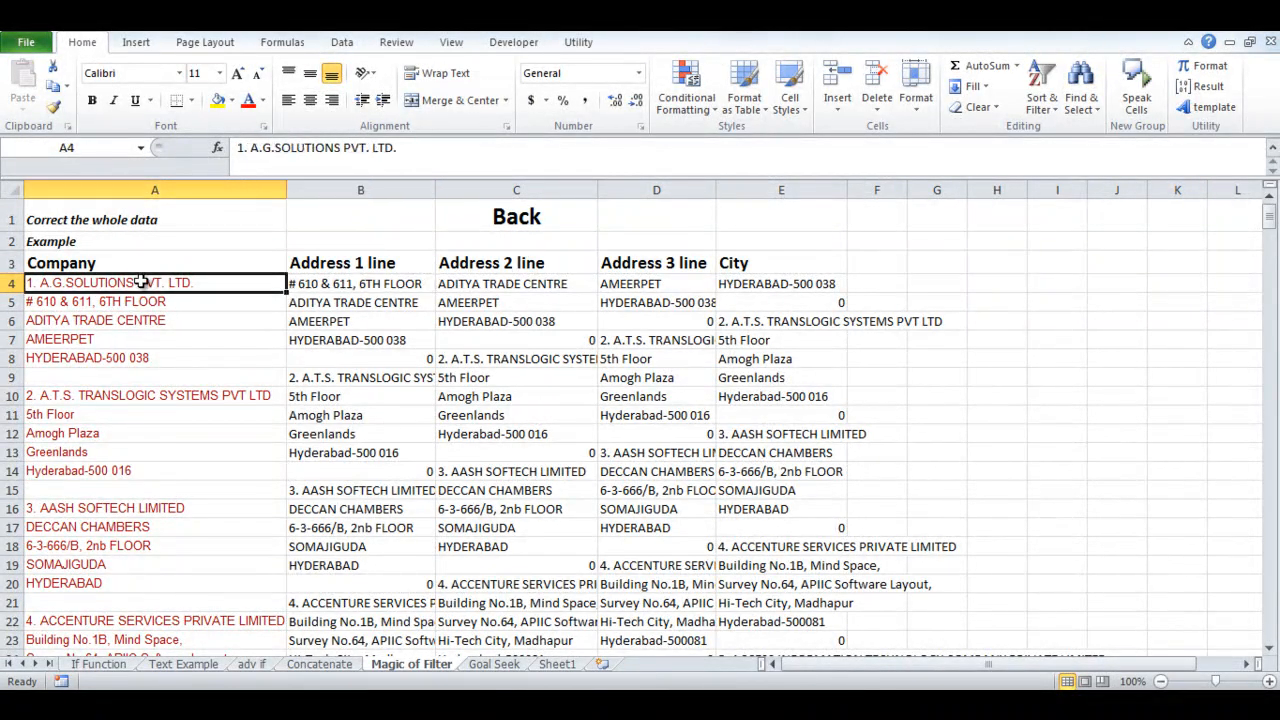
click(150, 302)
click(388, 268)
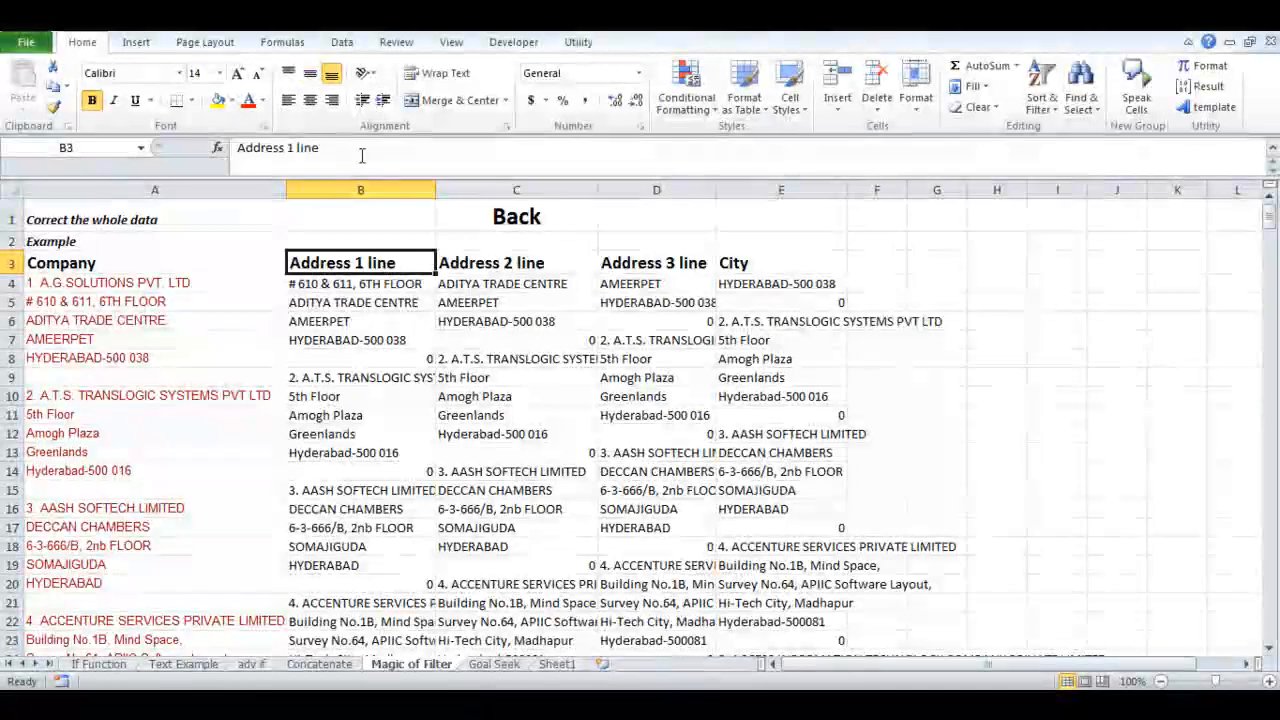
click(342, 42)
click(484, 92)
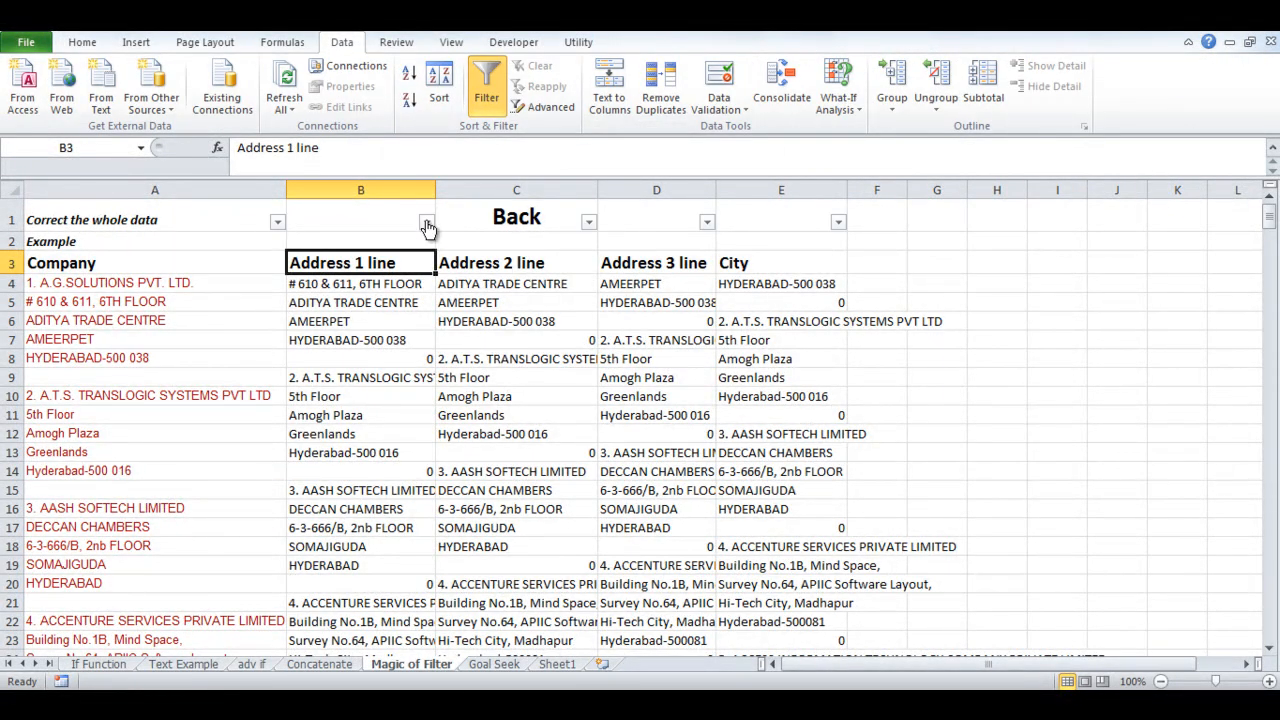
Filter column B, the Address 1 line, to show only the rows containing 0
click(427, 222)
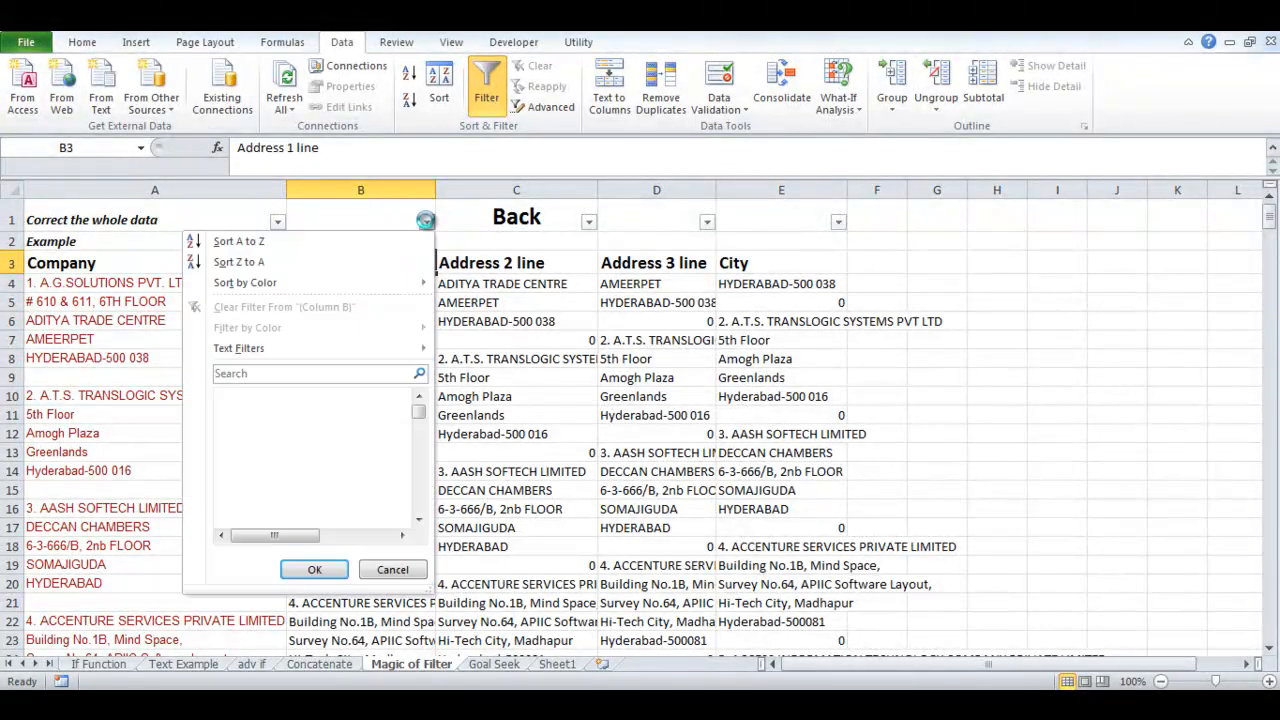
click(240, 396)
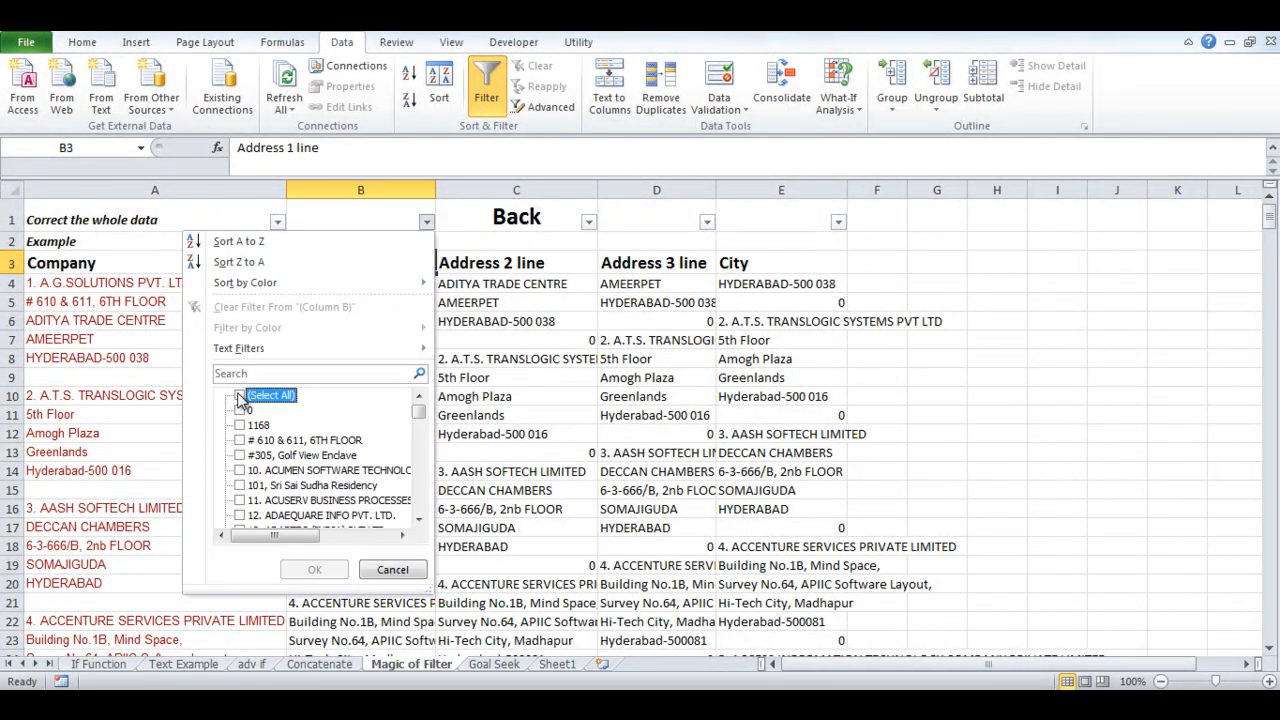
click(240, 410)
click(312, 570)
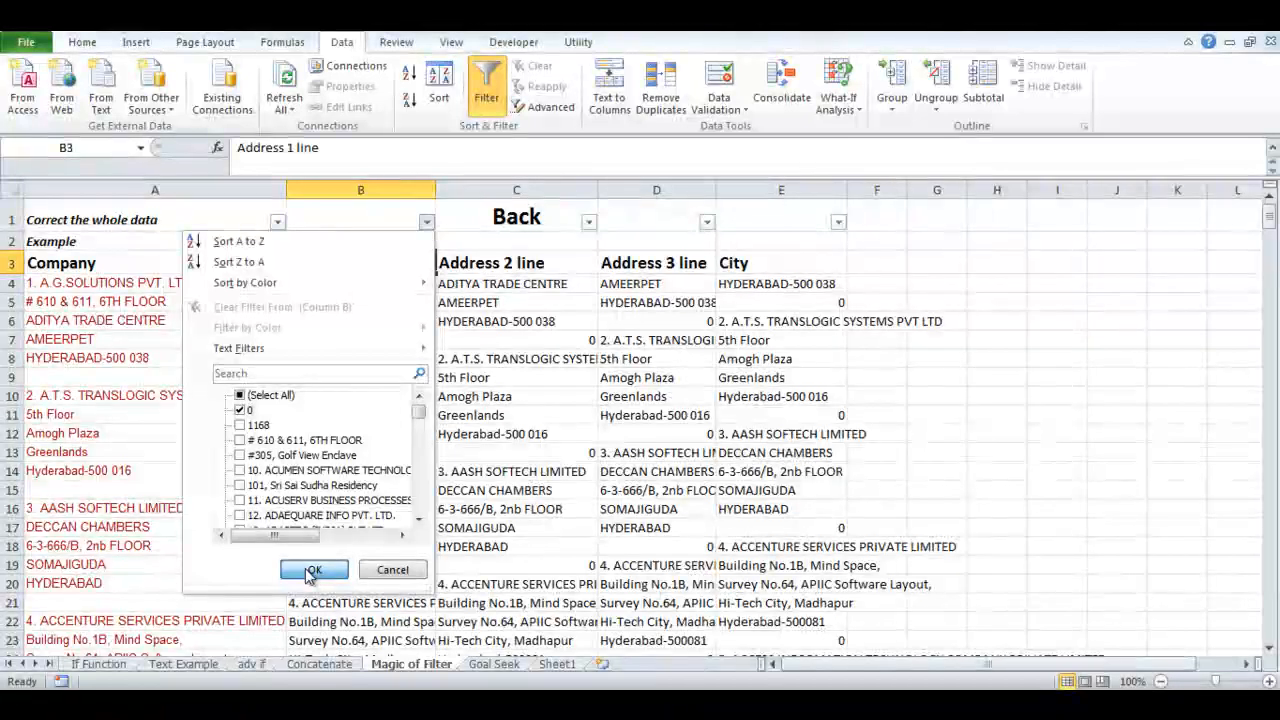
Delete all filtered rows with 0 in column B, from row 8 through row 404, and clear the column B filter
drag(8, 241, 25, 570)
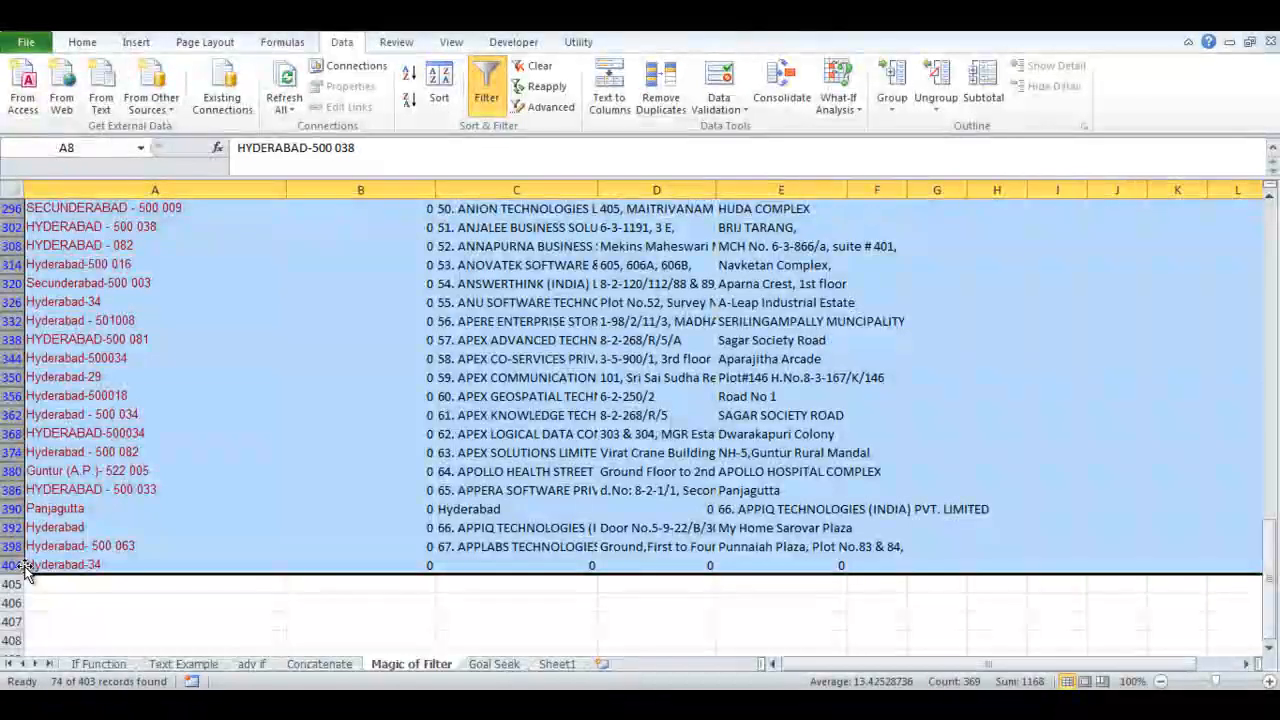
right_click(6, 565)
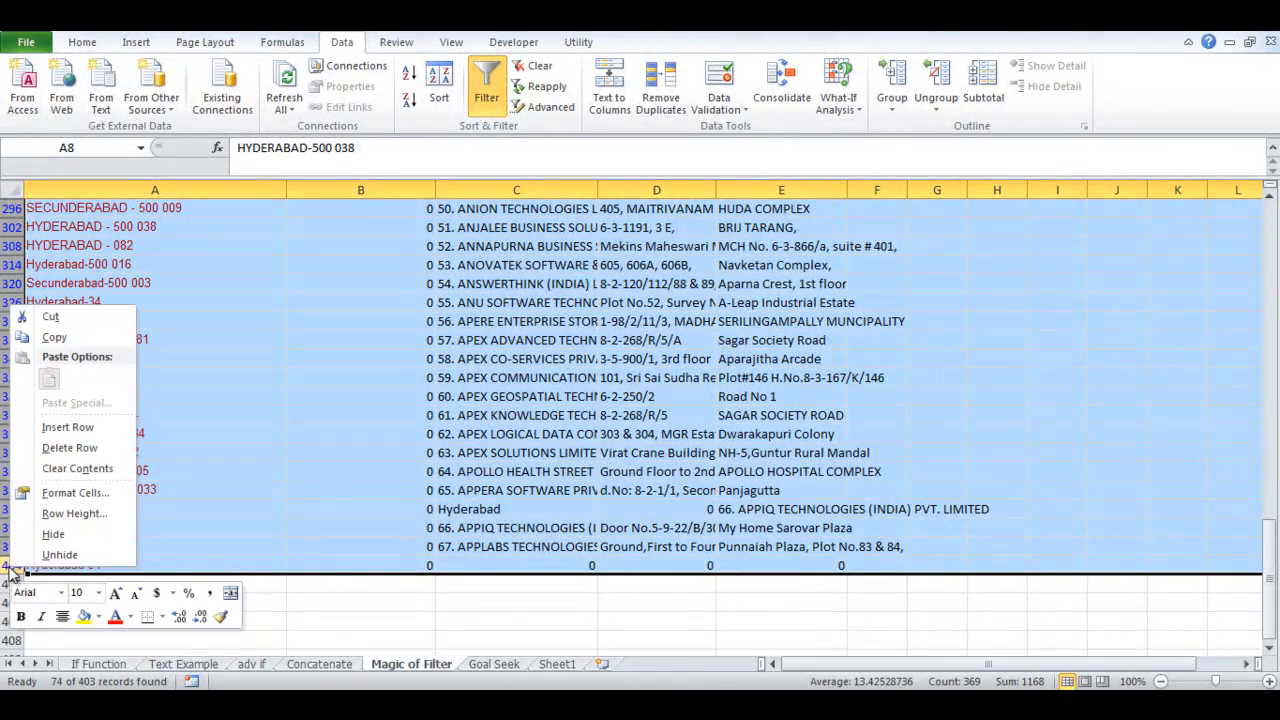
click(52, 447)
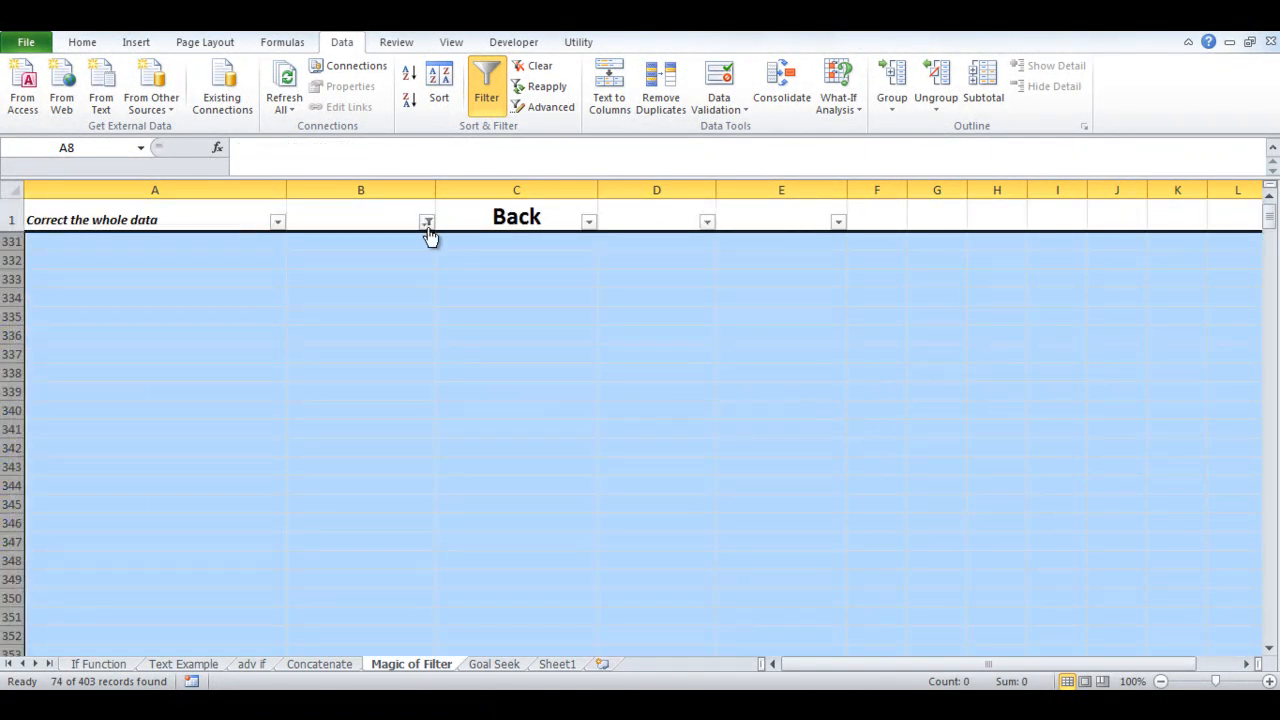
click(427, 221)
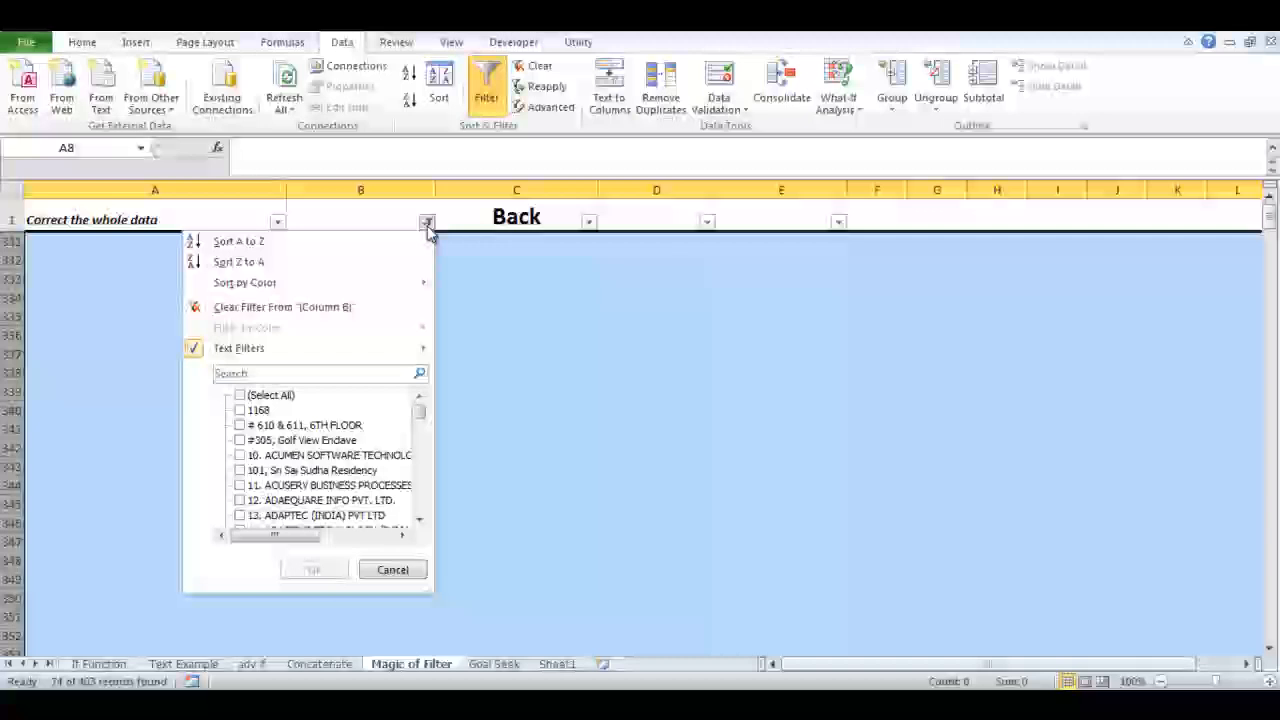
click(290, 308)
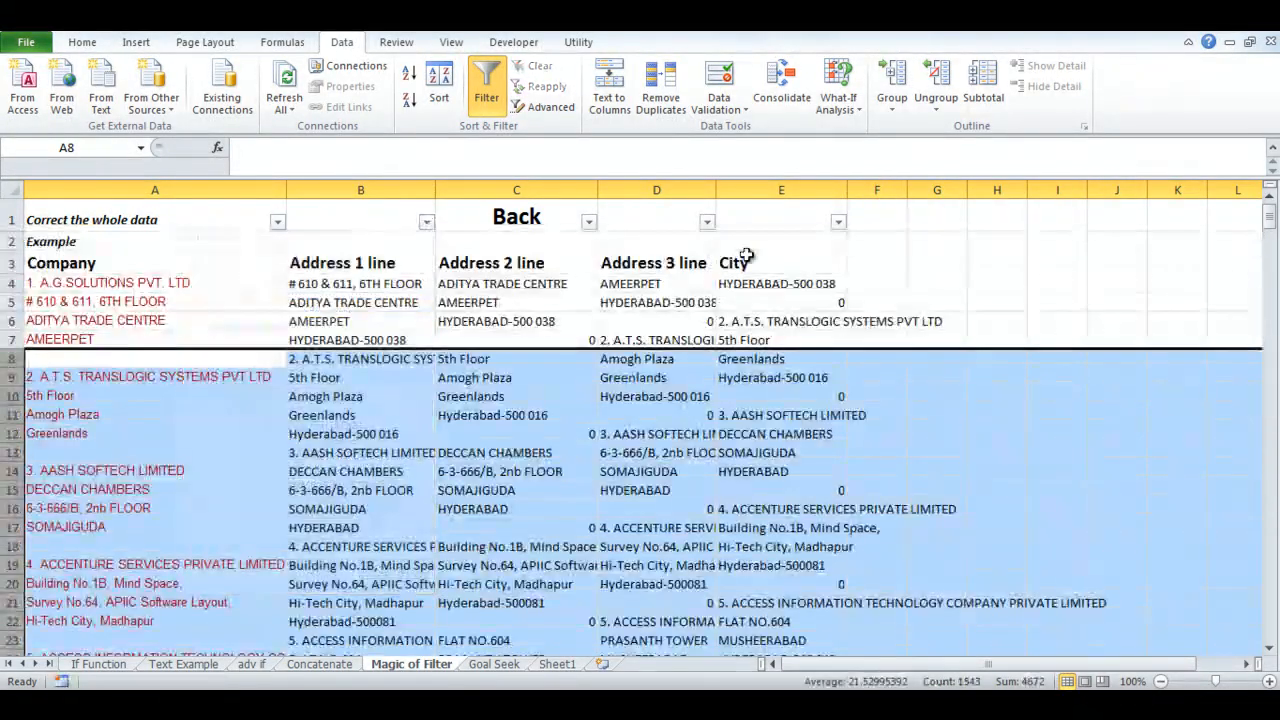
Filter column C, the Address 2 line, to show only the rows containing 0
click(589, 222)
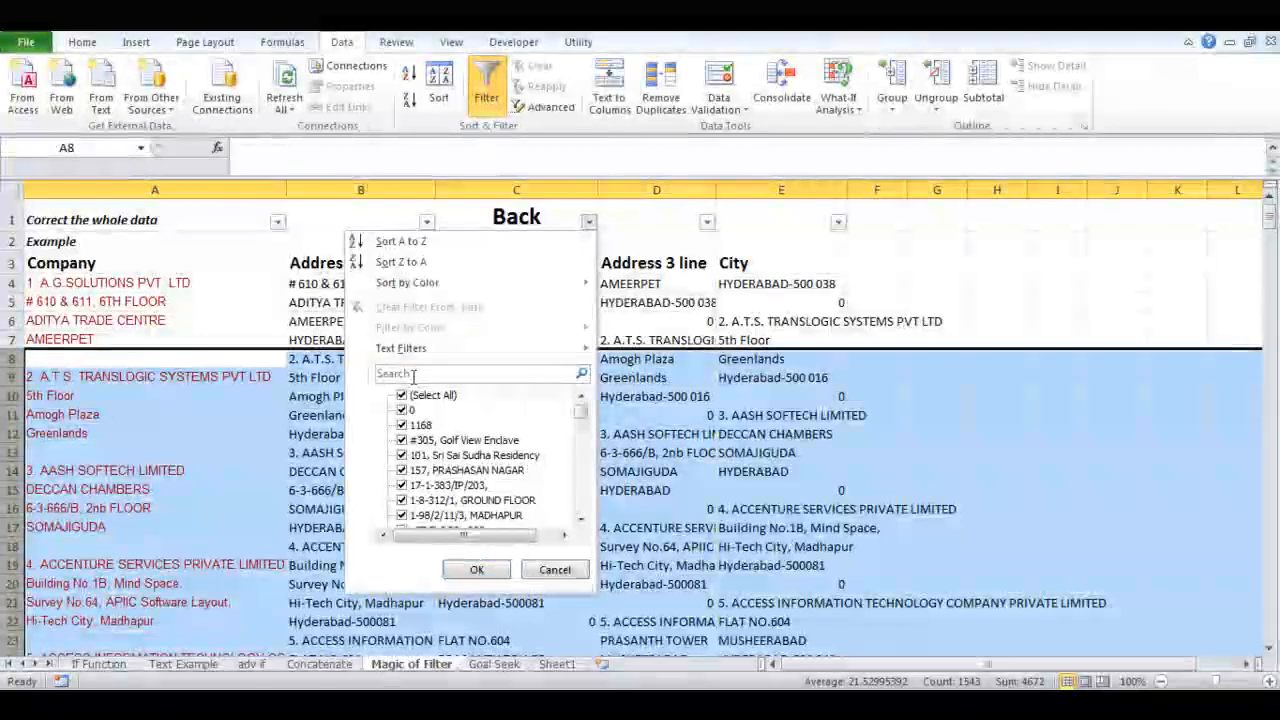
click(401, 395)
click(401, 410)
click(478, 569)
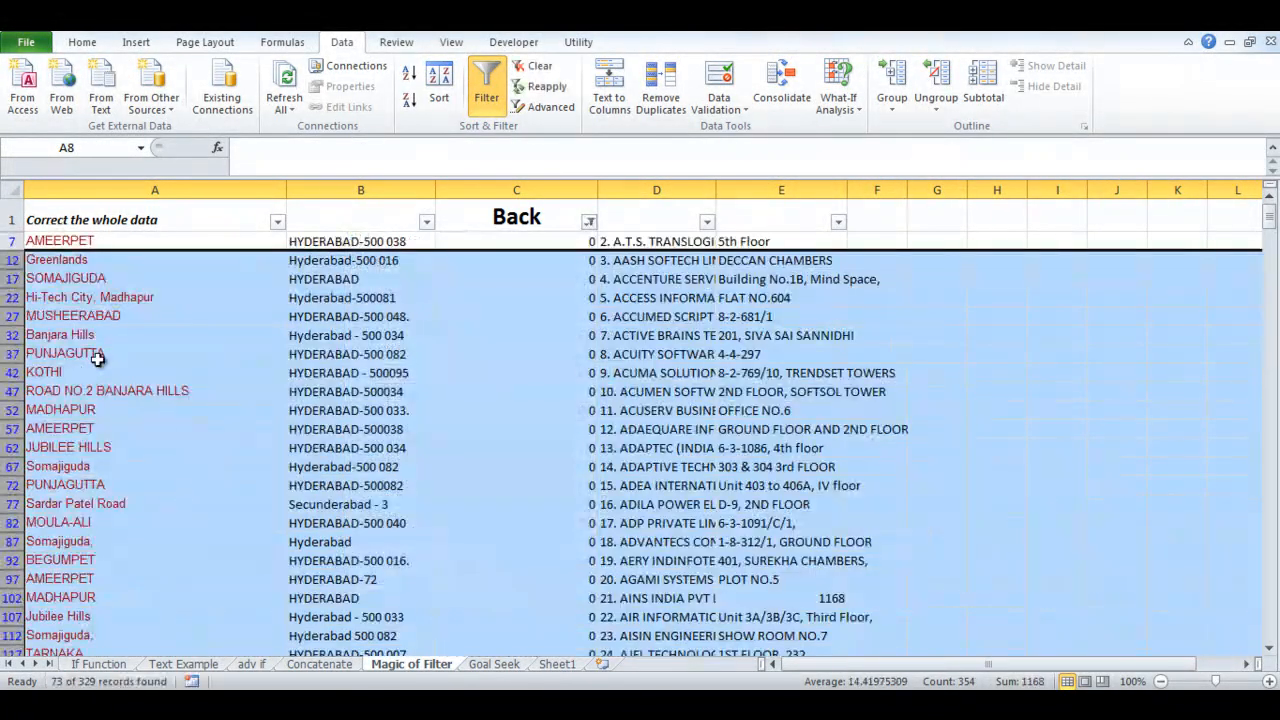
Delete all filtered rows with 0 in column C, from row 7 down past the last record, and clear the column C filter
click(48, 297)
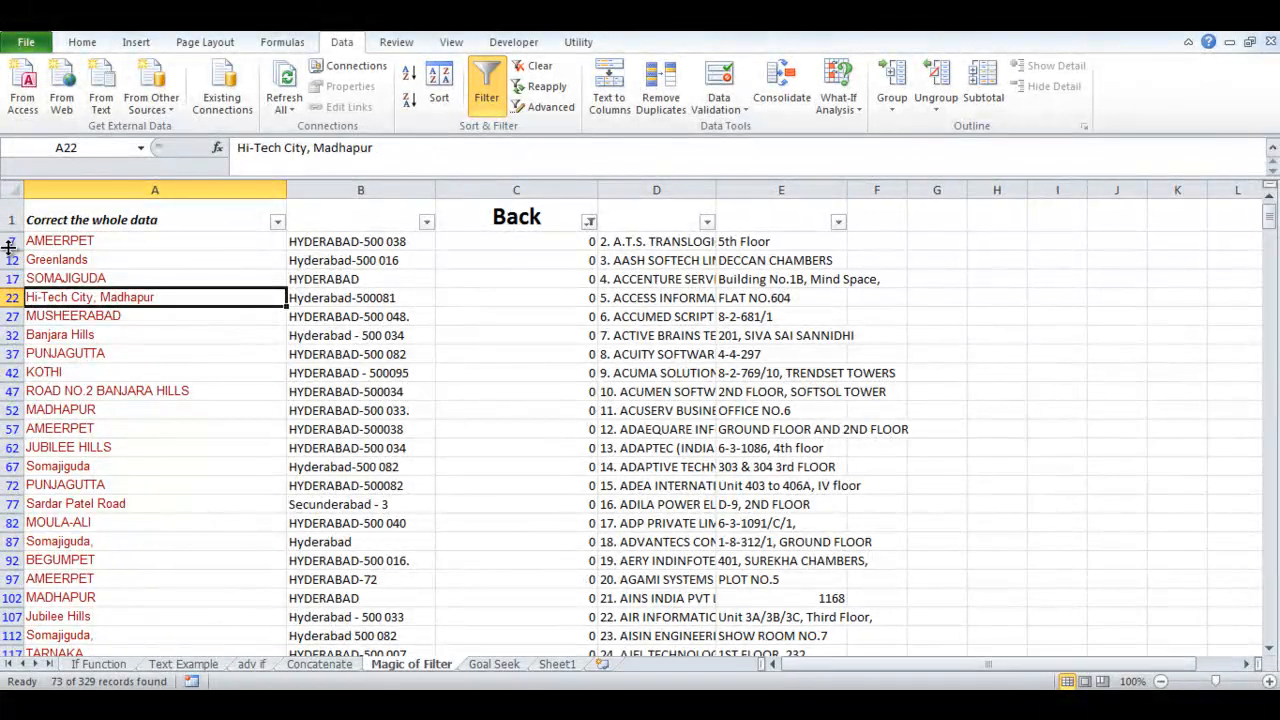
click(8, 241)
click(26, 522)
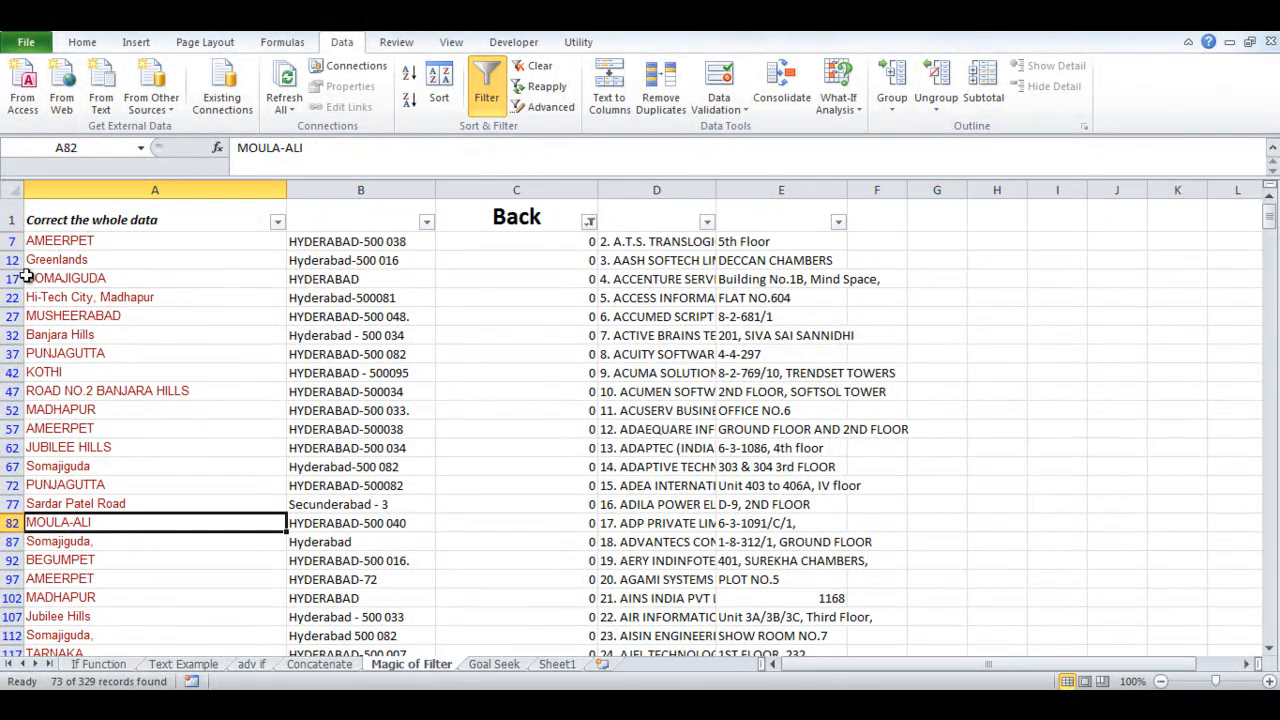
drag(8, 241, 26, 373)
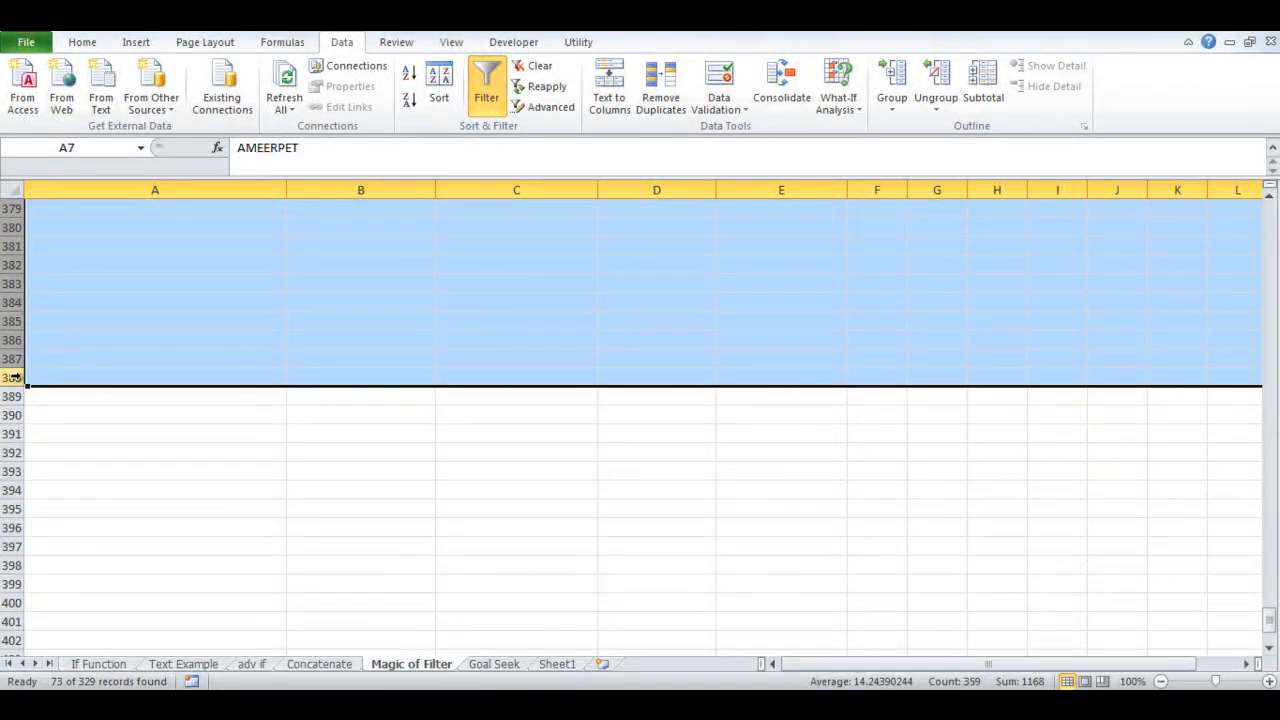
right_click(22, 376)
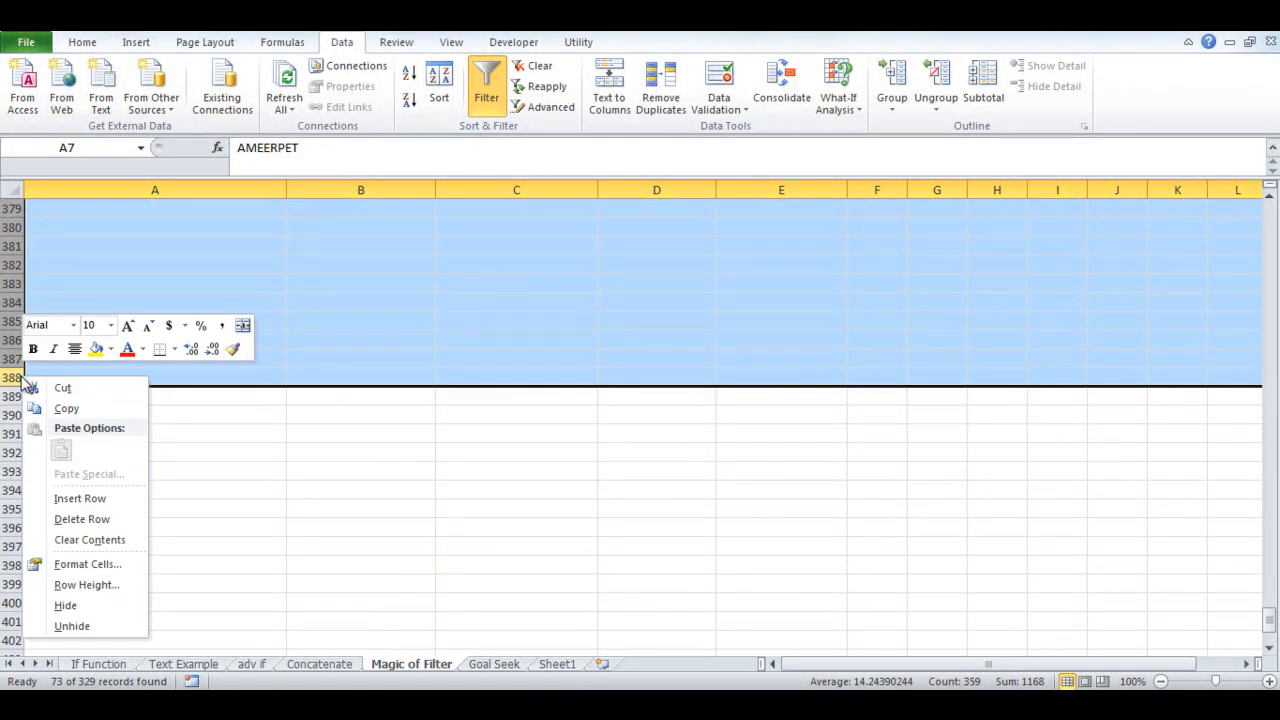
click(77, 519)
click(589, 221)
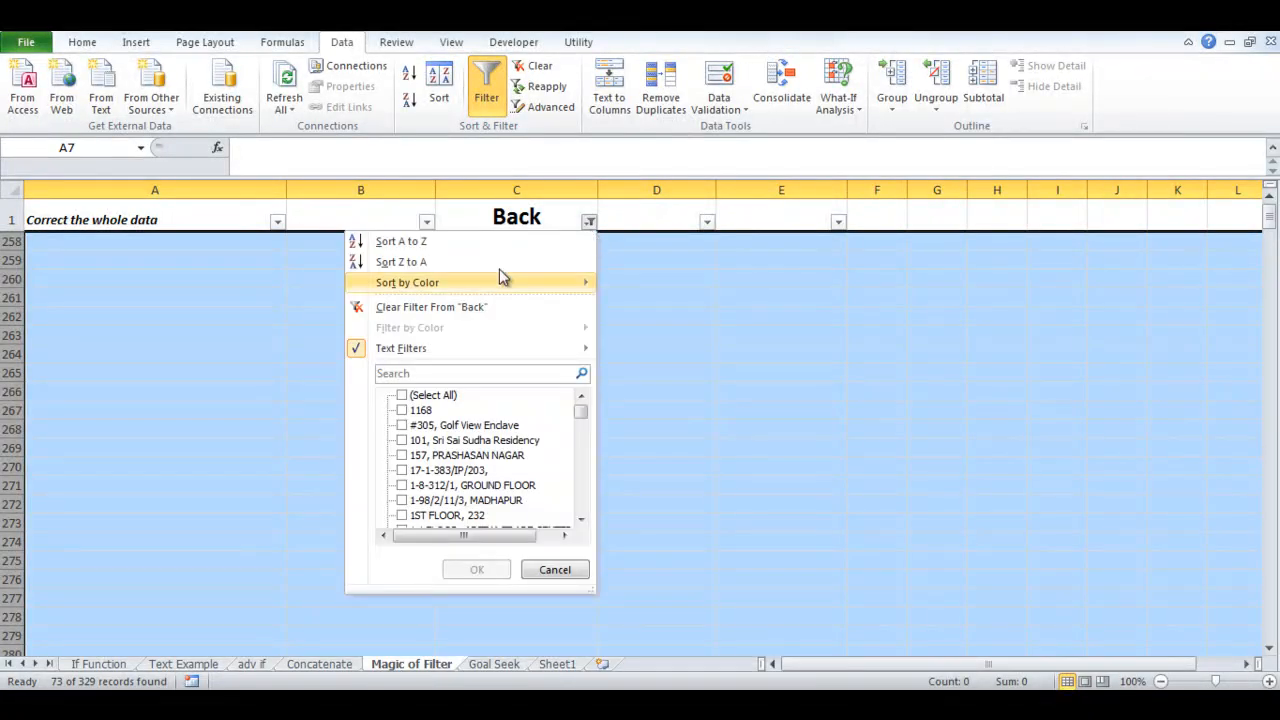
click(460, 307)
Filter column D, the Address 3 line, to show only the rows containing 0
click(707, 221)
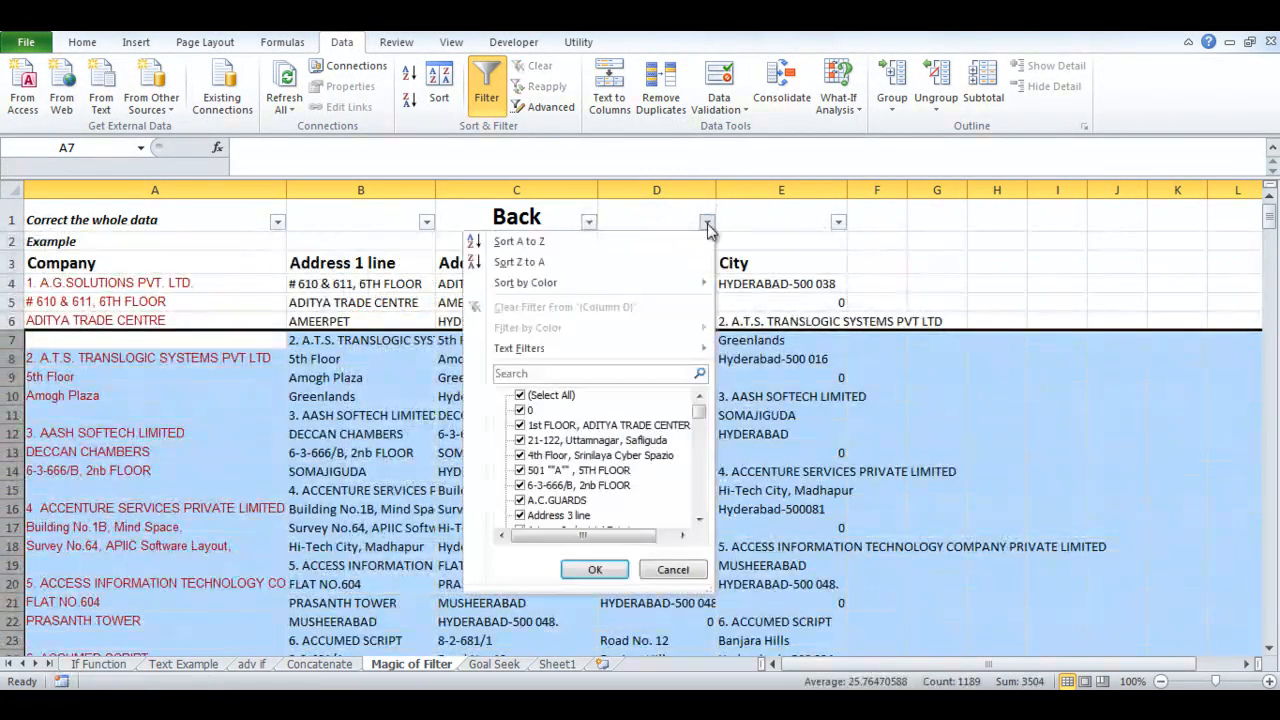
click(520, 396)
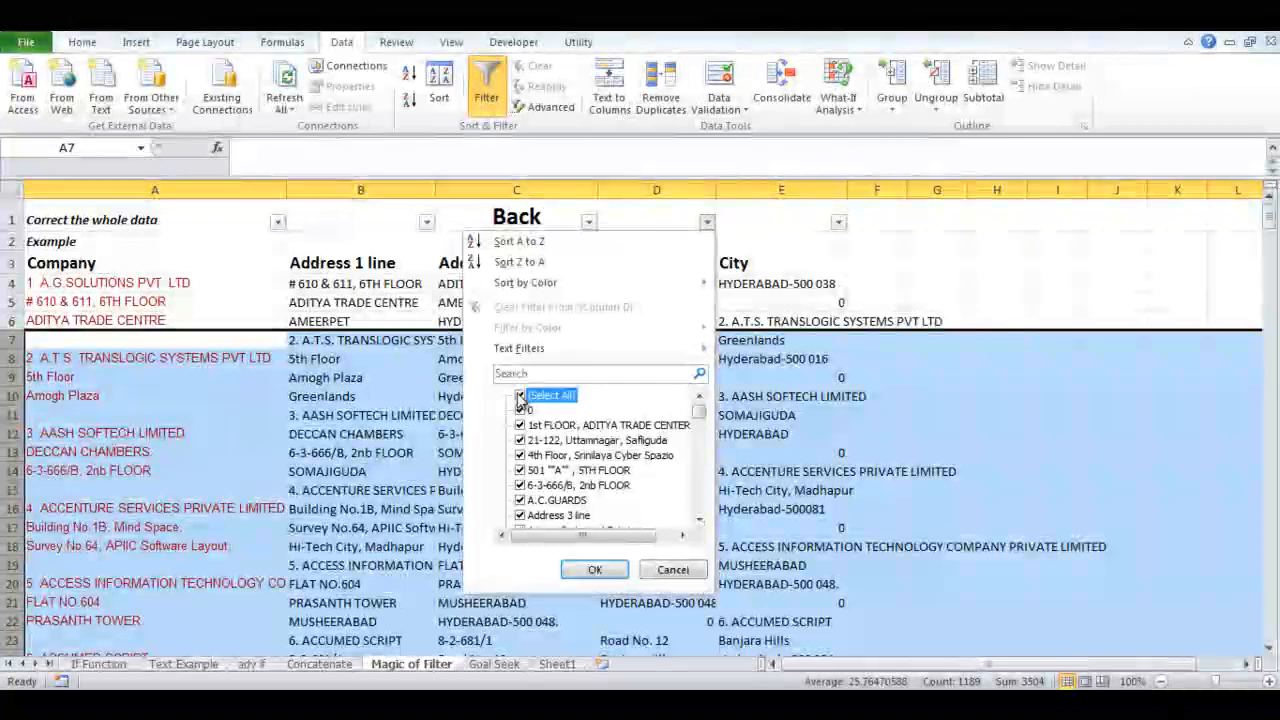
click(520, 410)
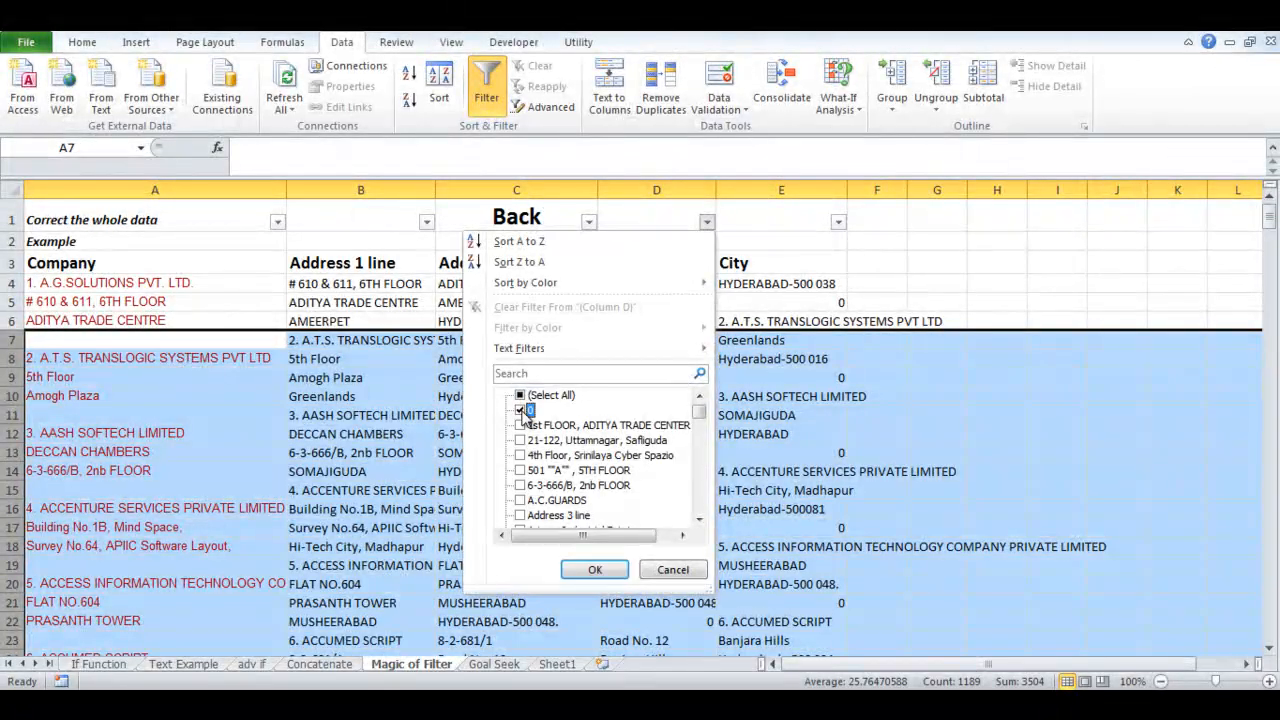
click(589, 569)
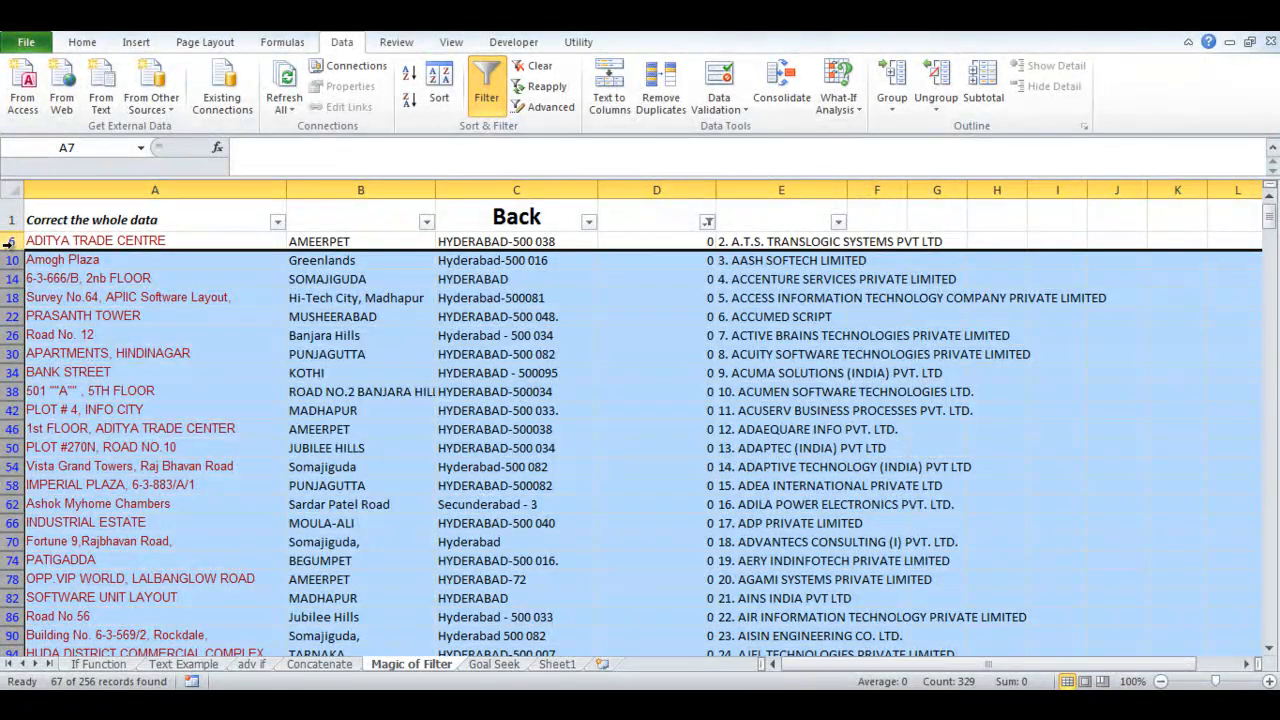
Delete all filtered rows with 0 in column D, from row 6 down past the last record, and clear the column D filter
click(8, 244)
drag(9, 486, 10, 655)
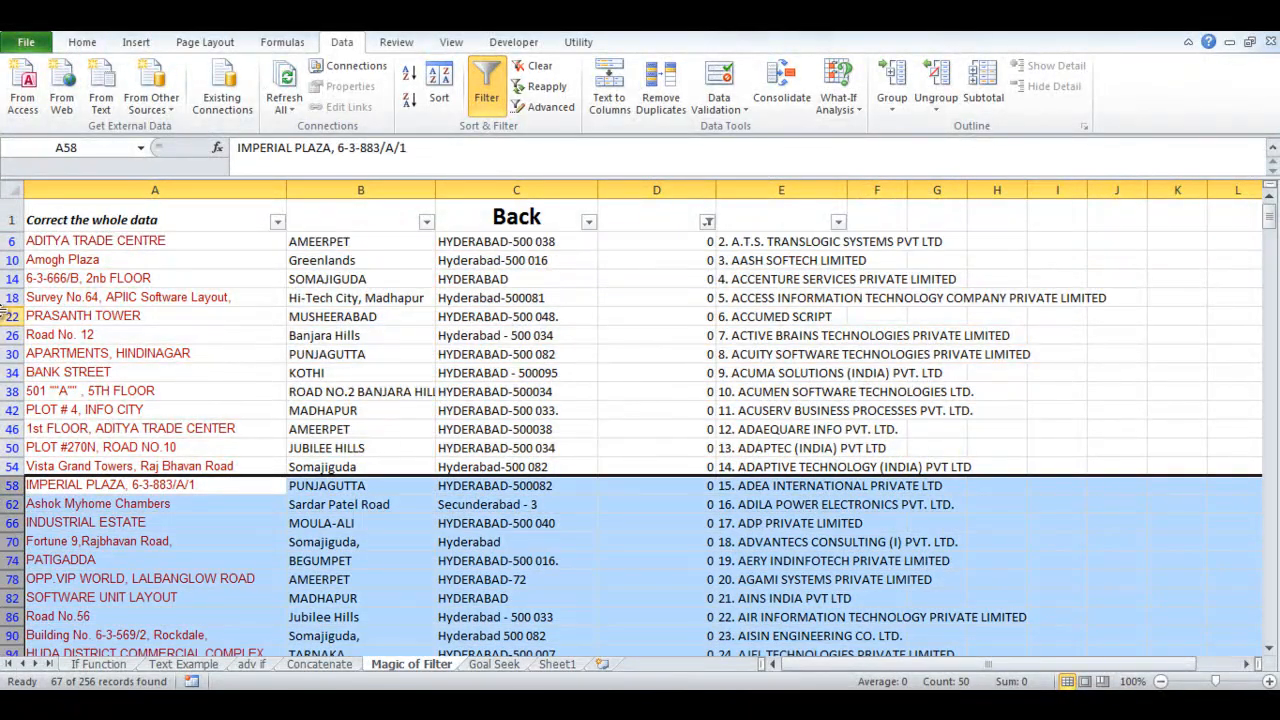
drag(8, 242, 26, 565)
right_click(20, 566)
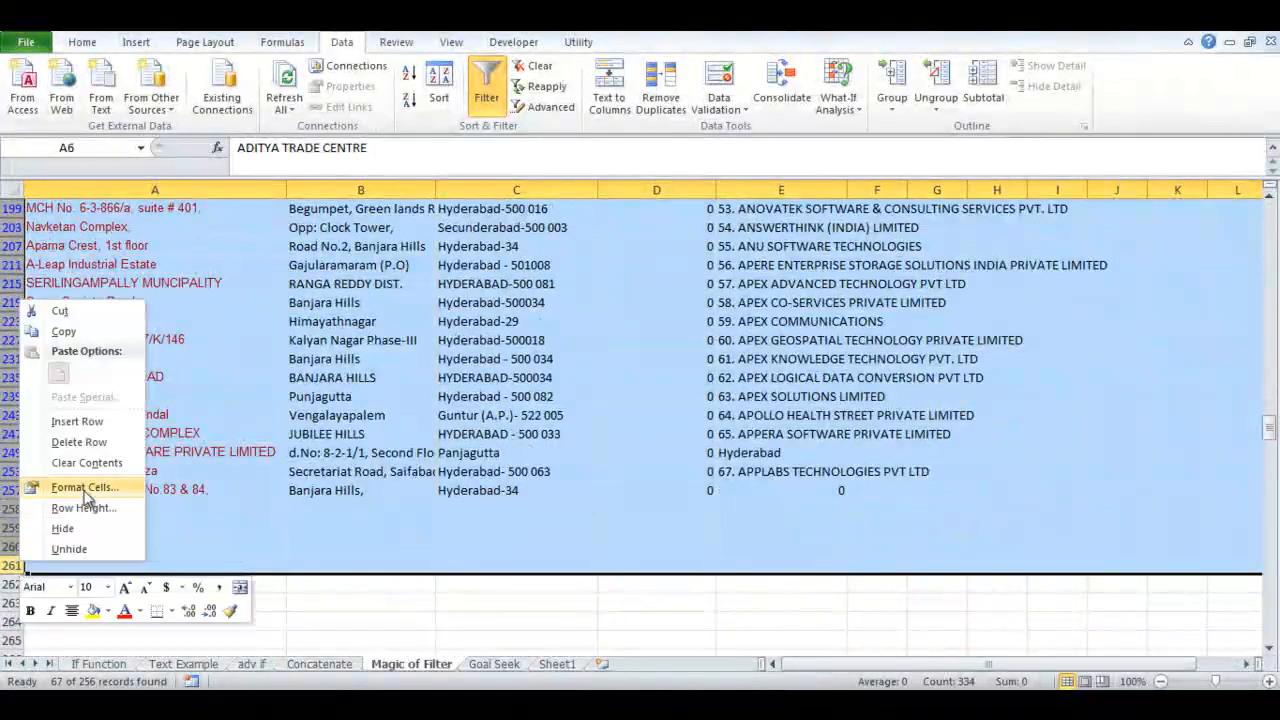
click(80, 442)
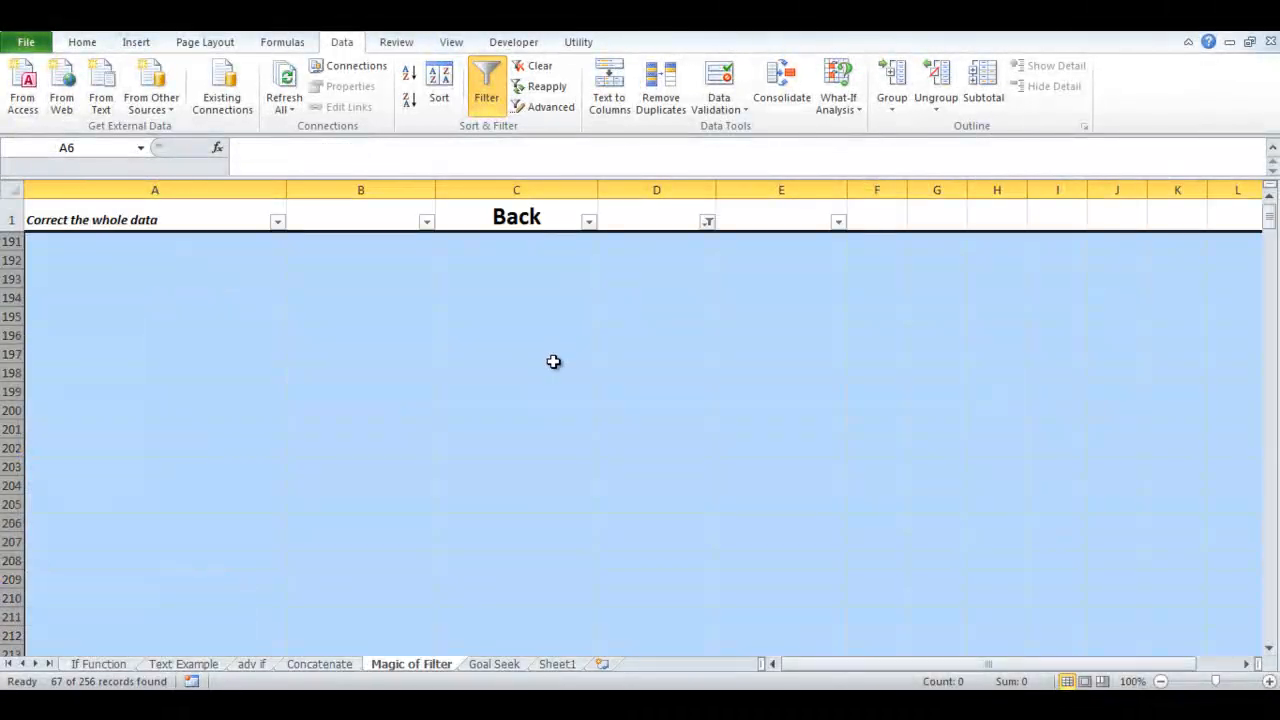
click(553, 361)
click(707, 222)
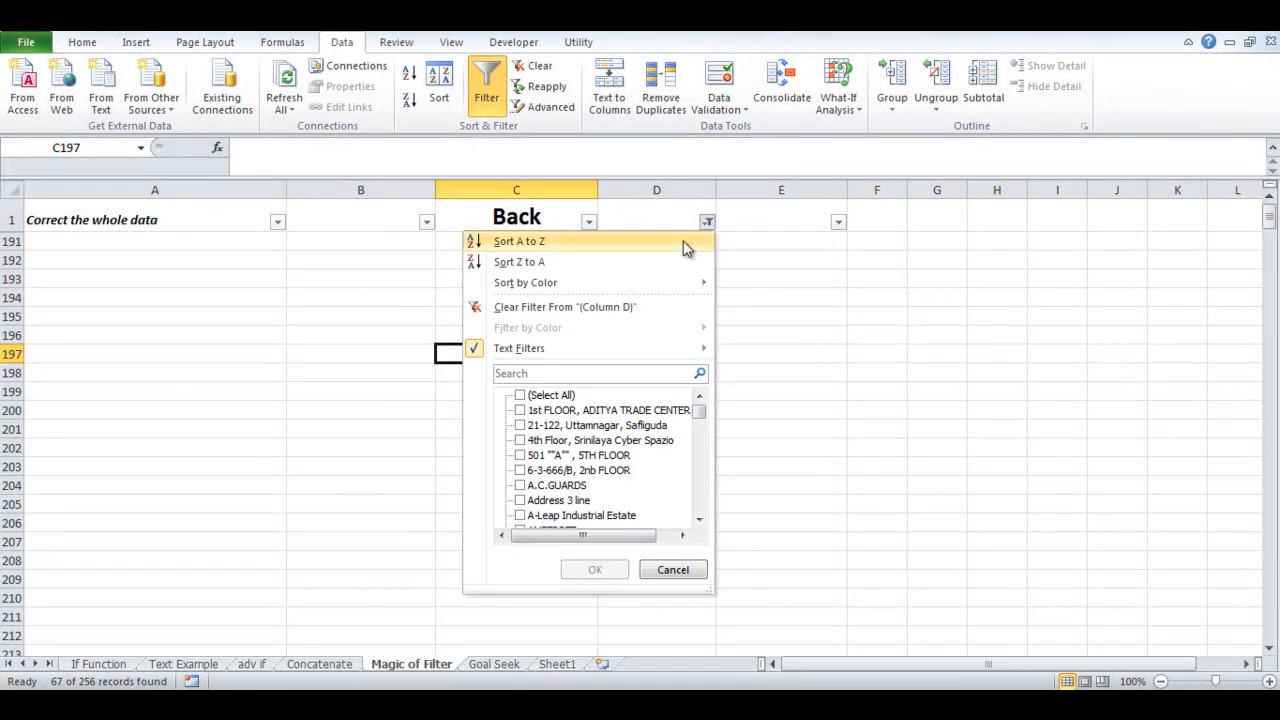
click(609, 306)
Filter column E, the City column, to show only the rows containing 0
click(838, 222)
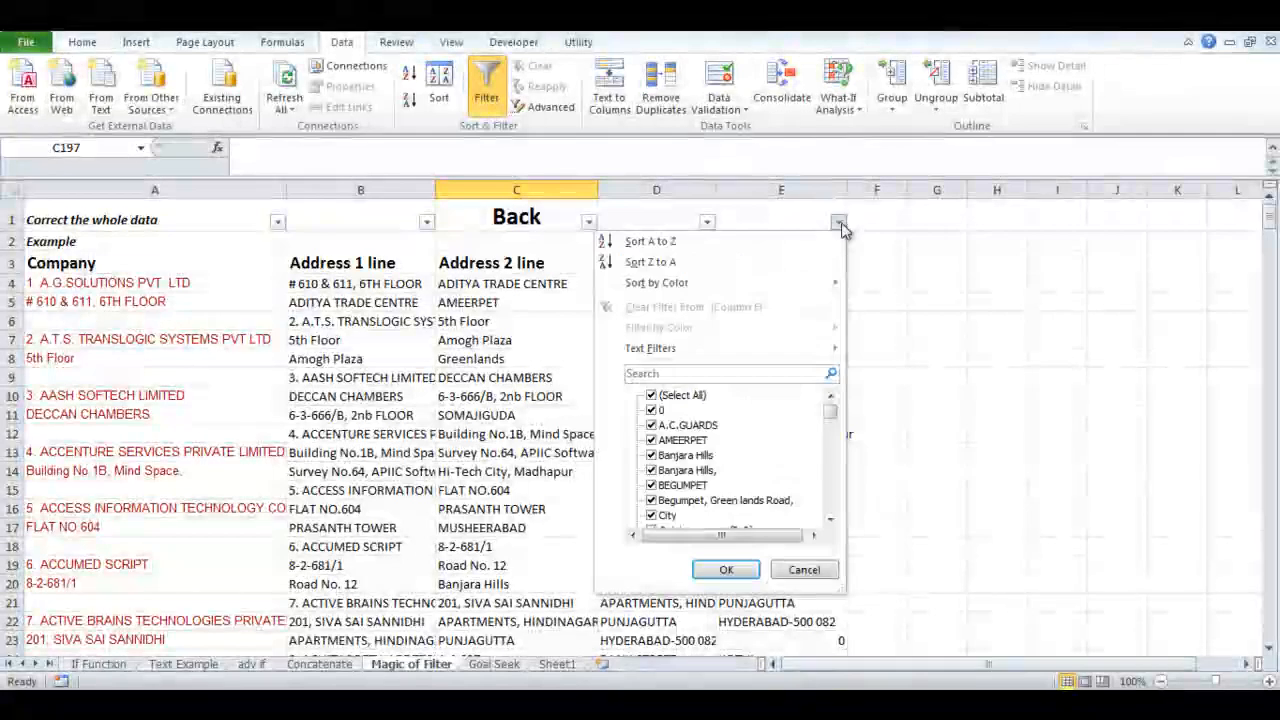
click(651, 396)
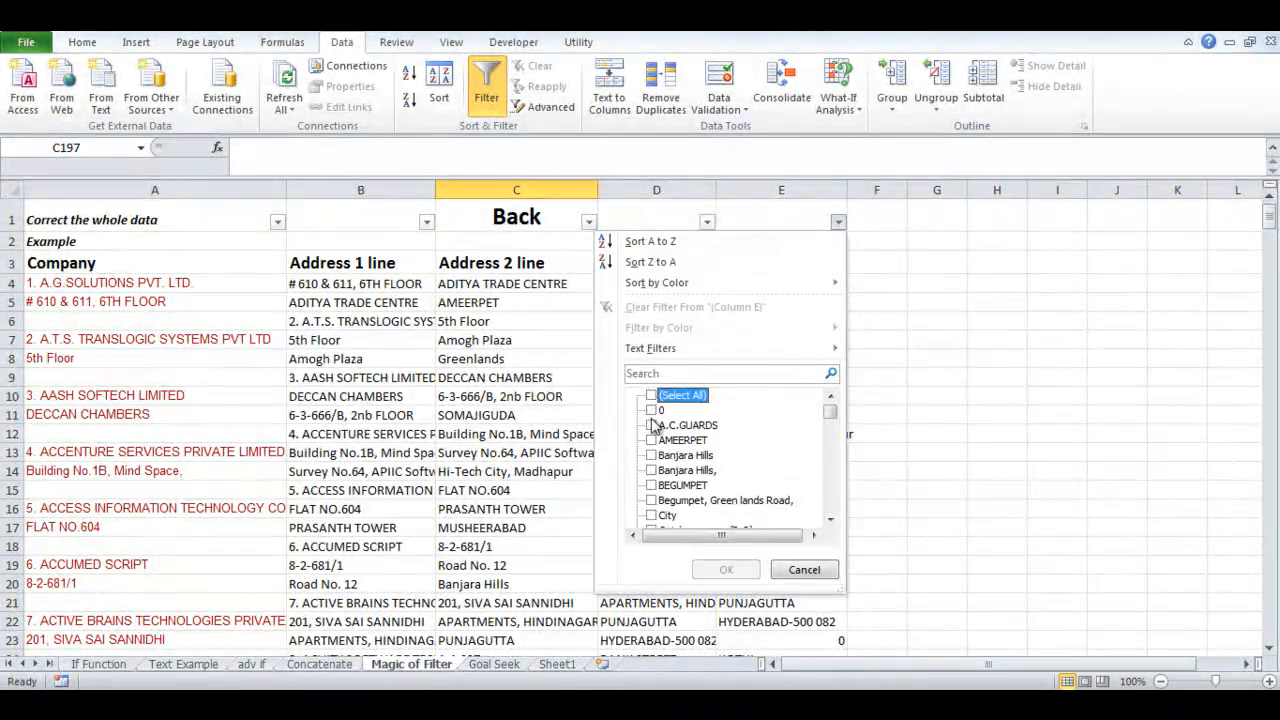
click(652, 411)
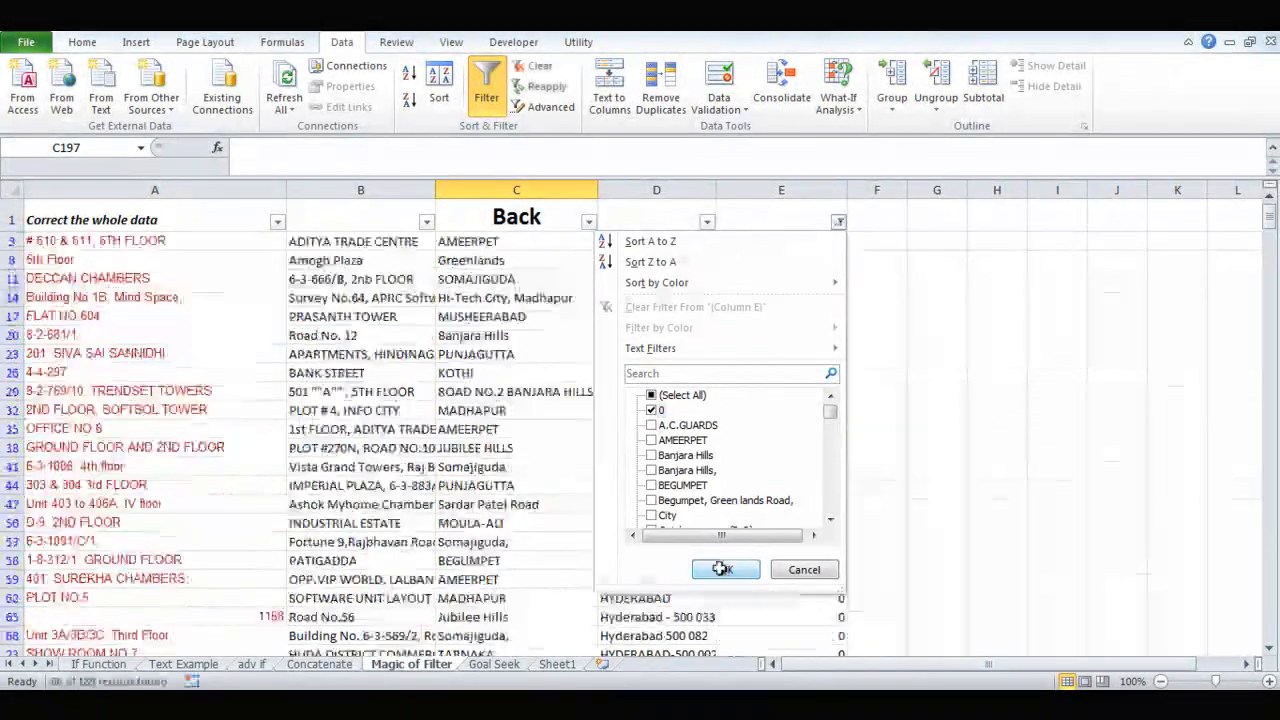
click(725, 570)
Delete all filtered rows with 0 in column E, from row 5 down past the last record, and clear the column E filter
drag(14, 242, 8, 604)
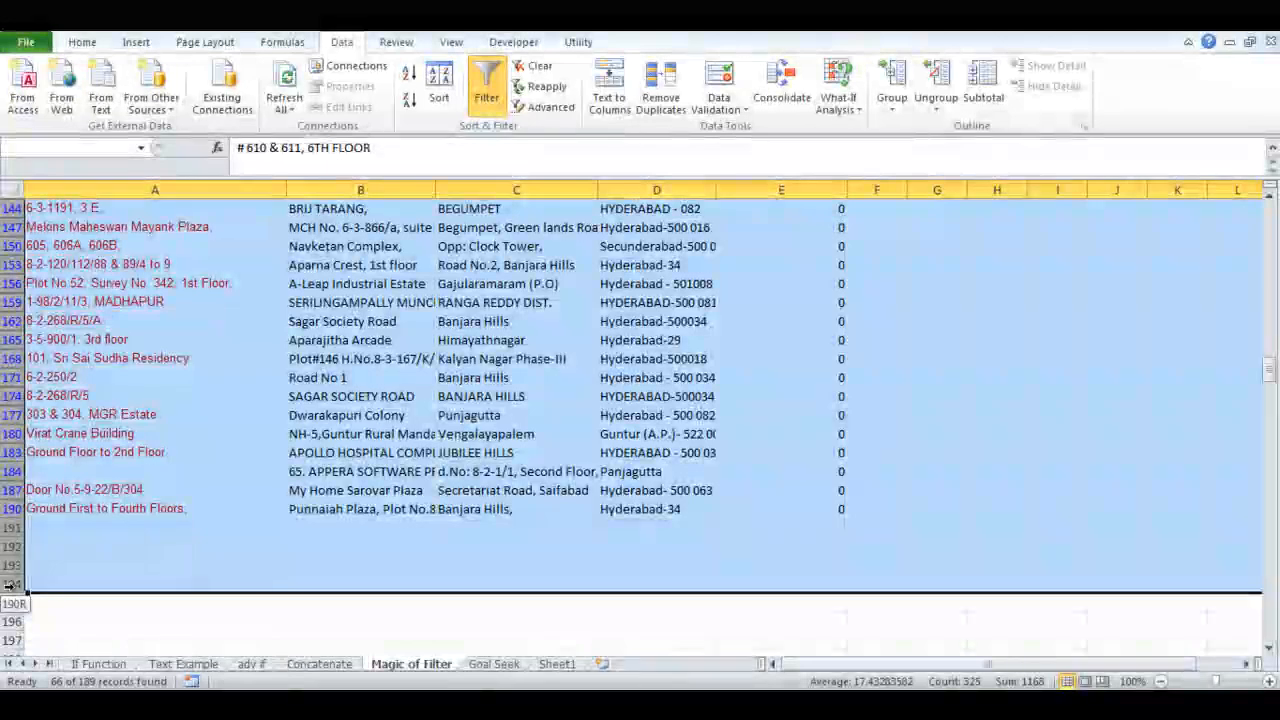
right_click(12, 592)
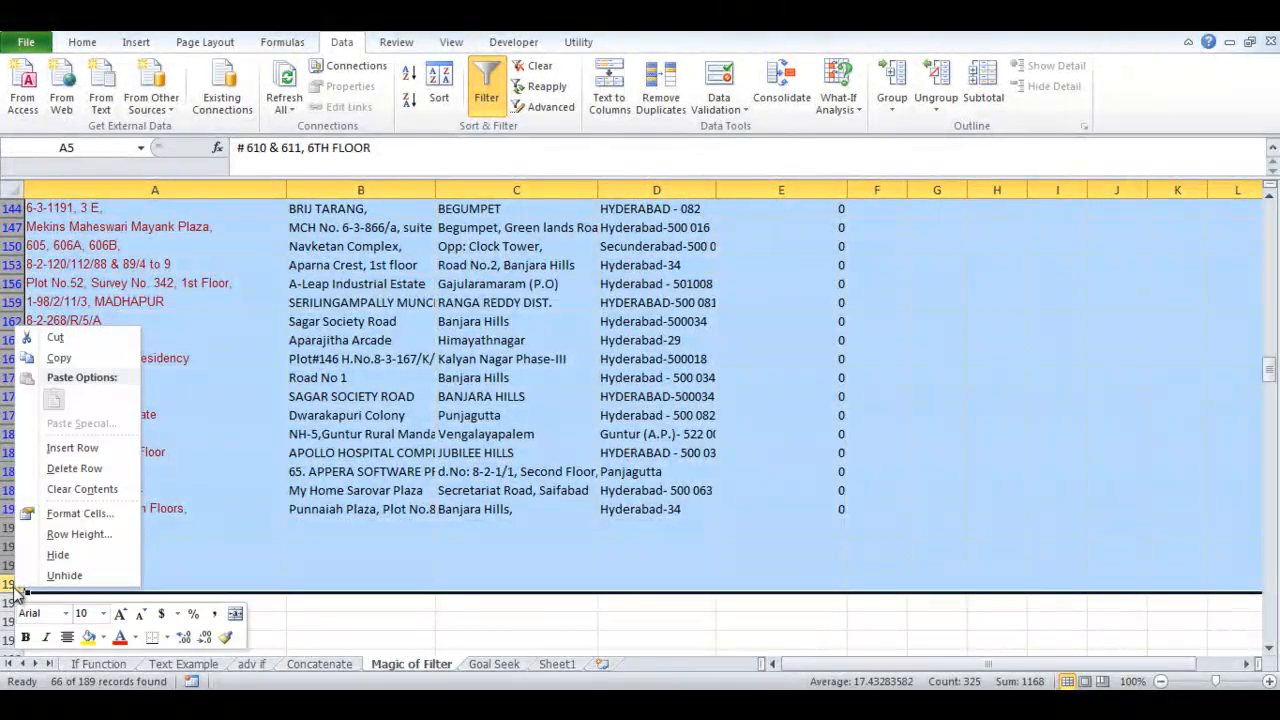
click(48, 476)
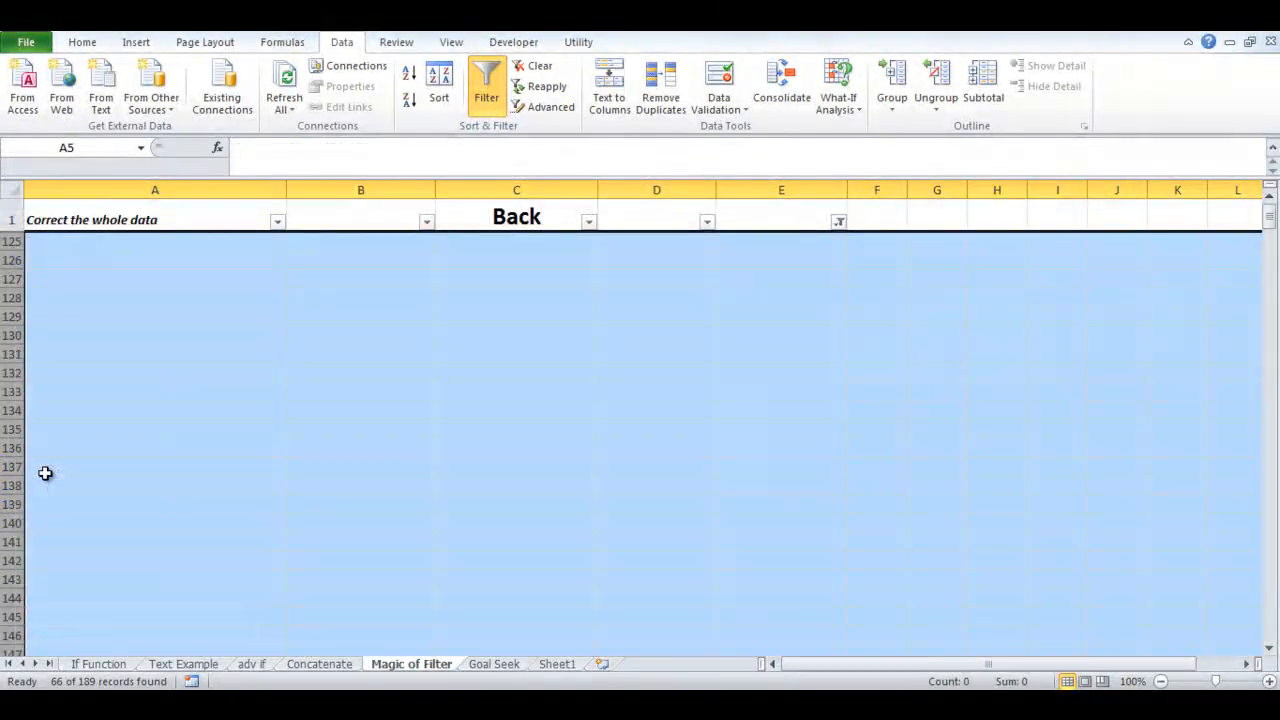
click(839, 222)
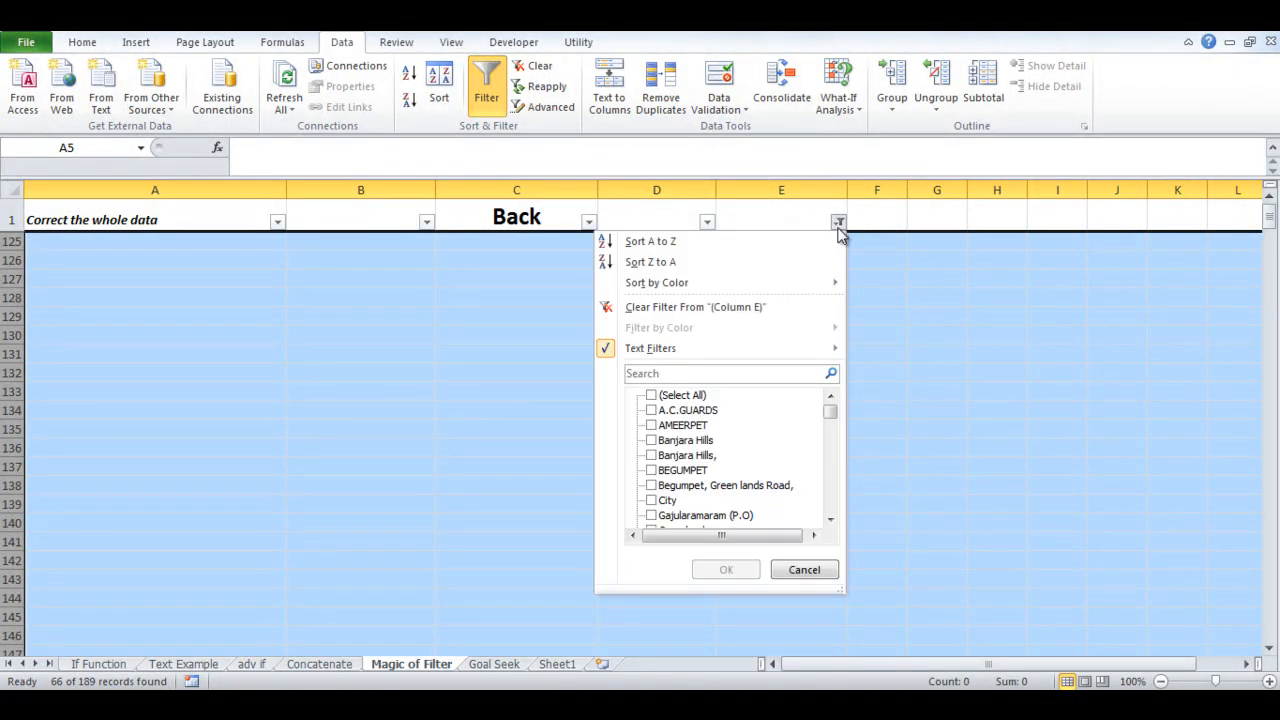
click(662, 310)
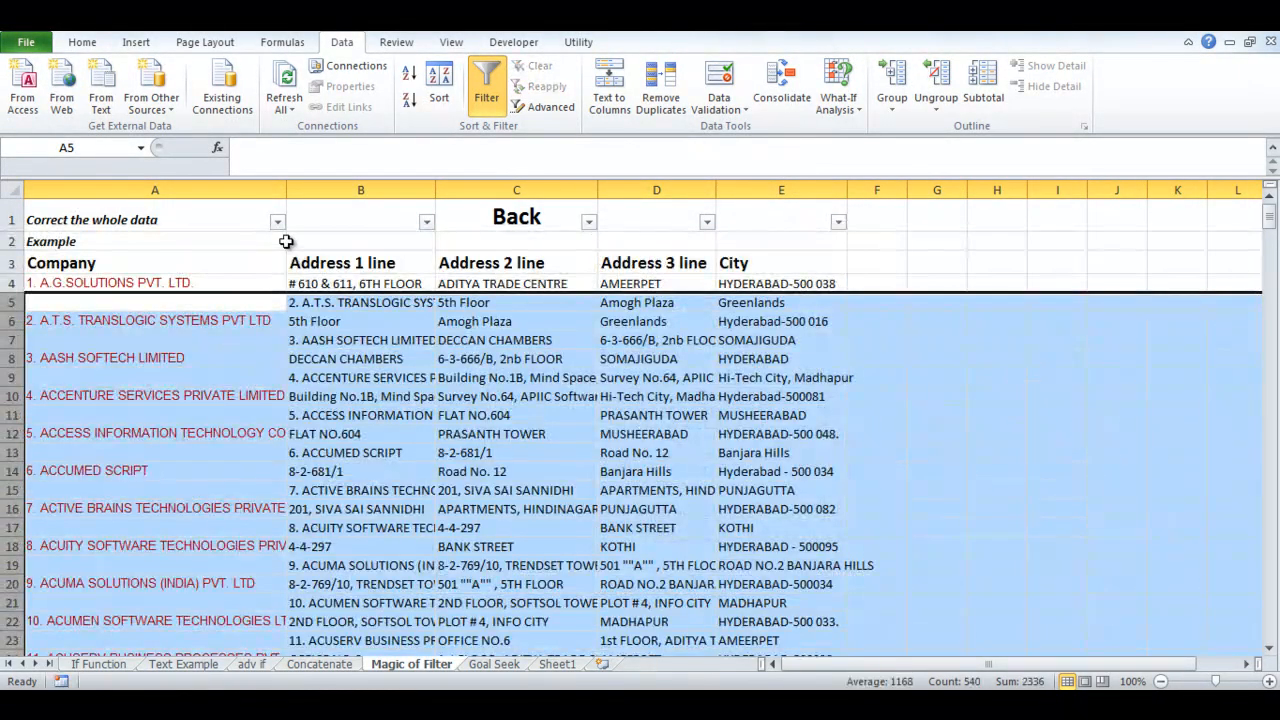
click(270, 242)
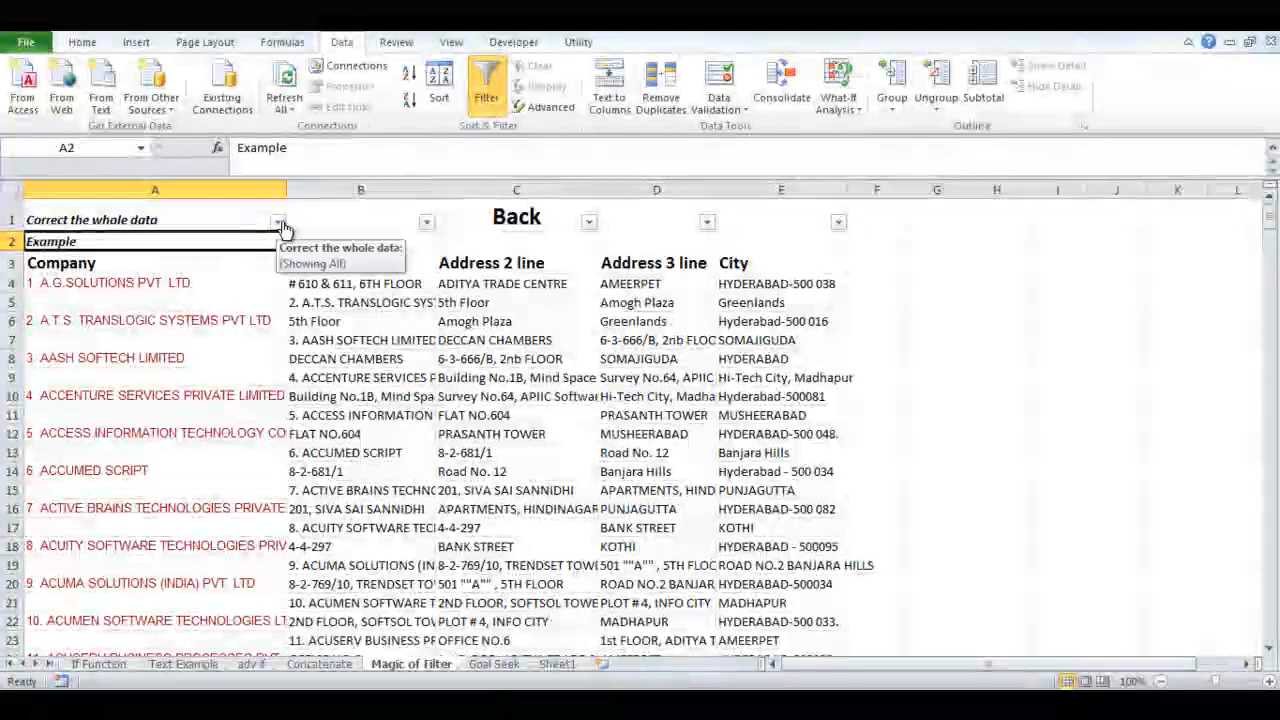
Filter column A, the Company column, to show only the rows with blank cells
click(278, 222)
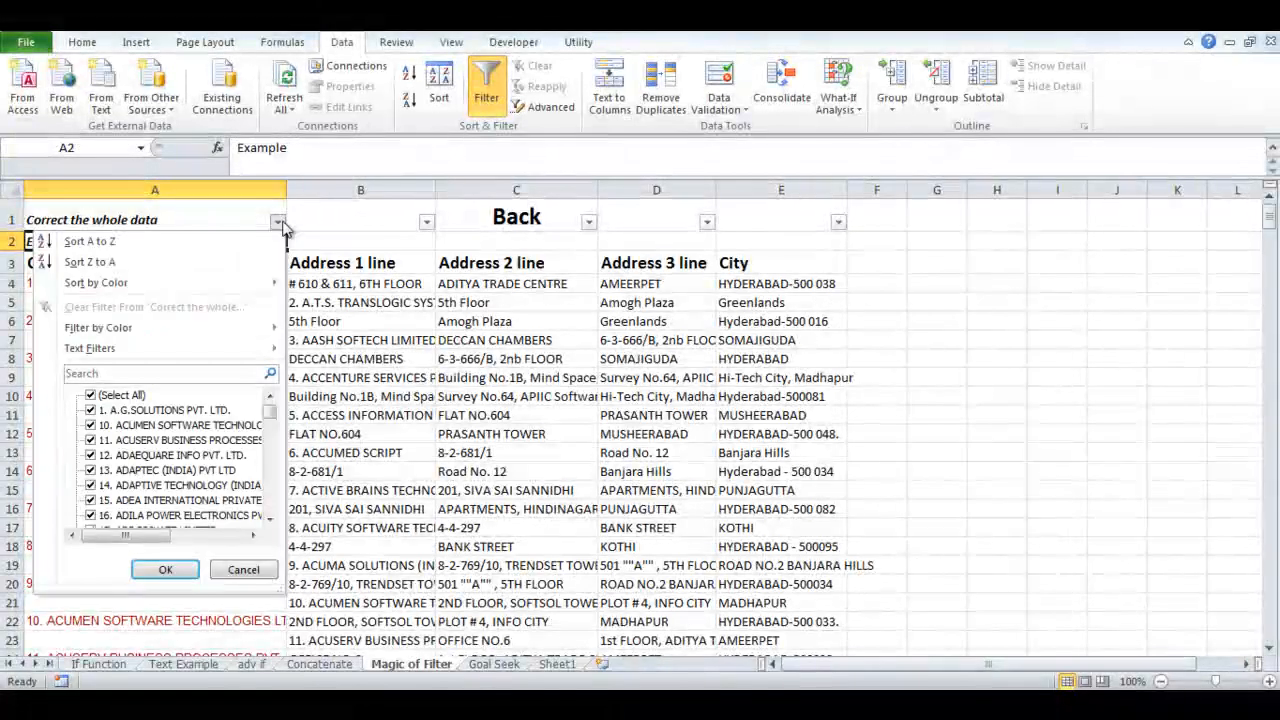
click(92, 396)
drag(268, 413, 276, 538)
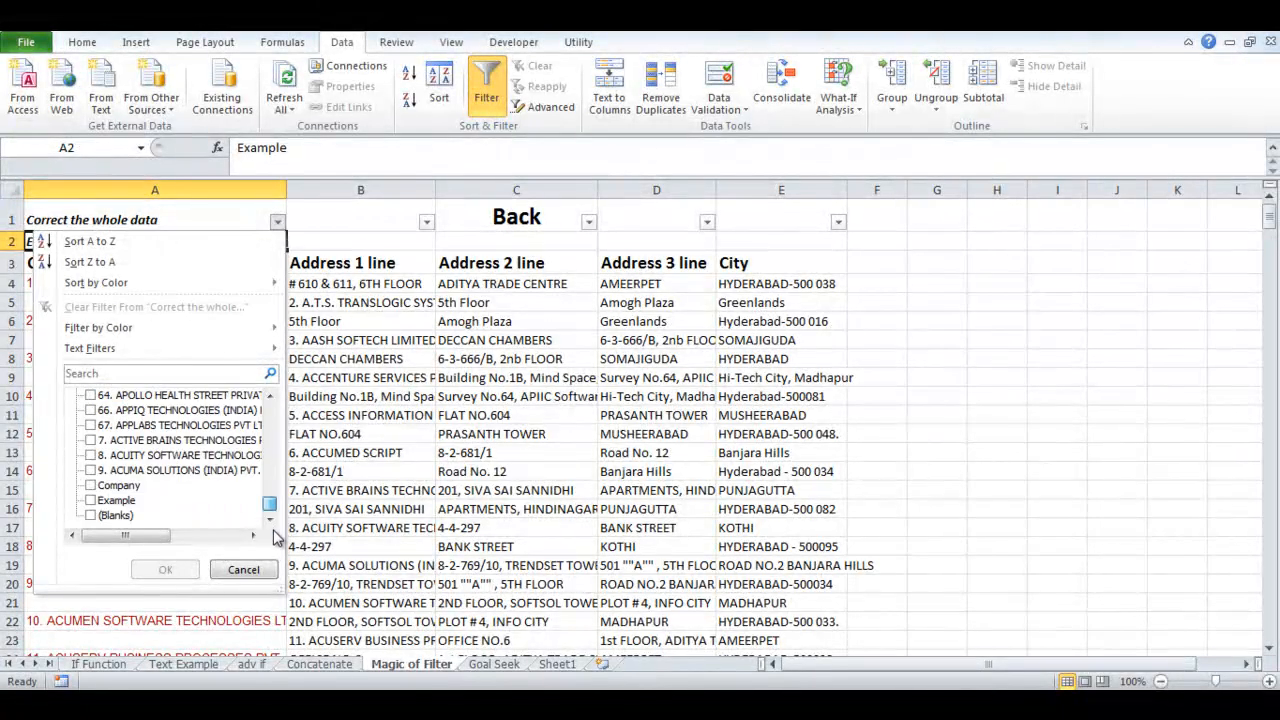
click(90, 516)
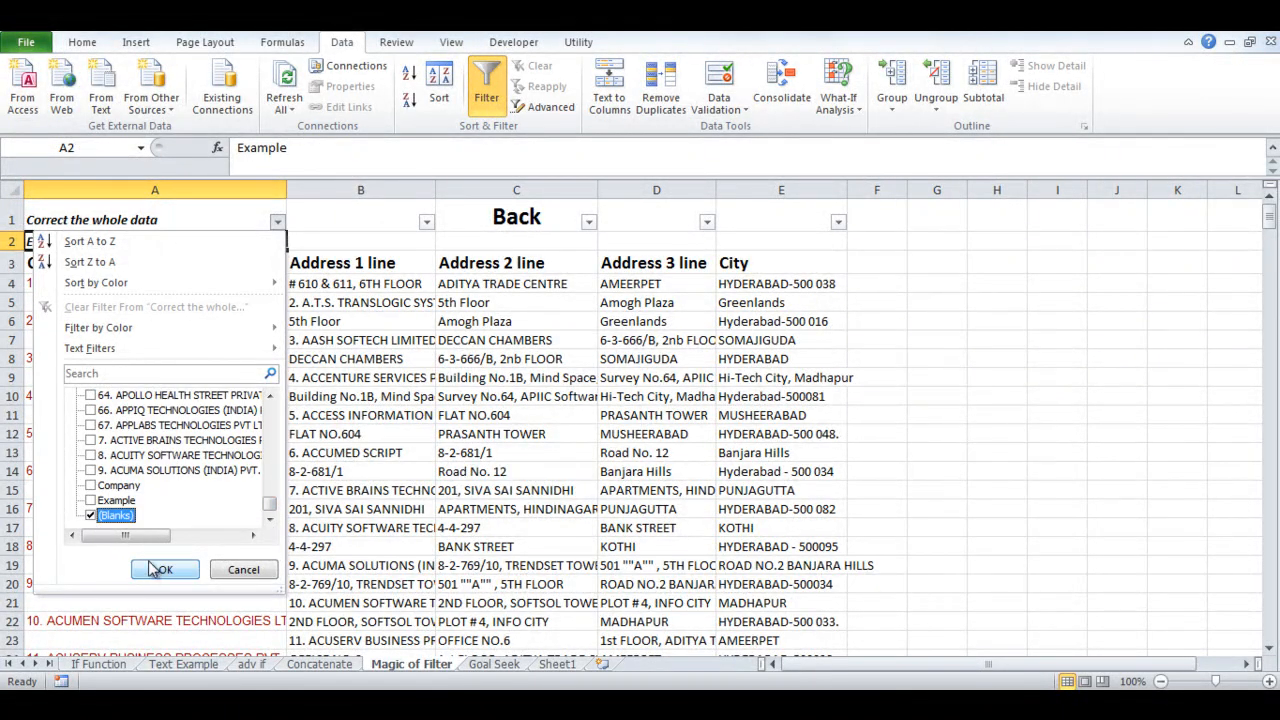
click(164, 569)
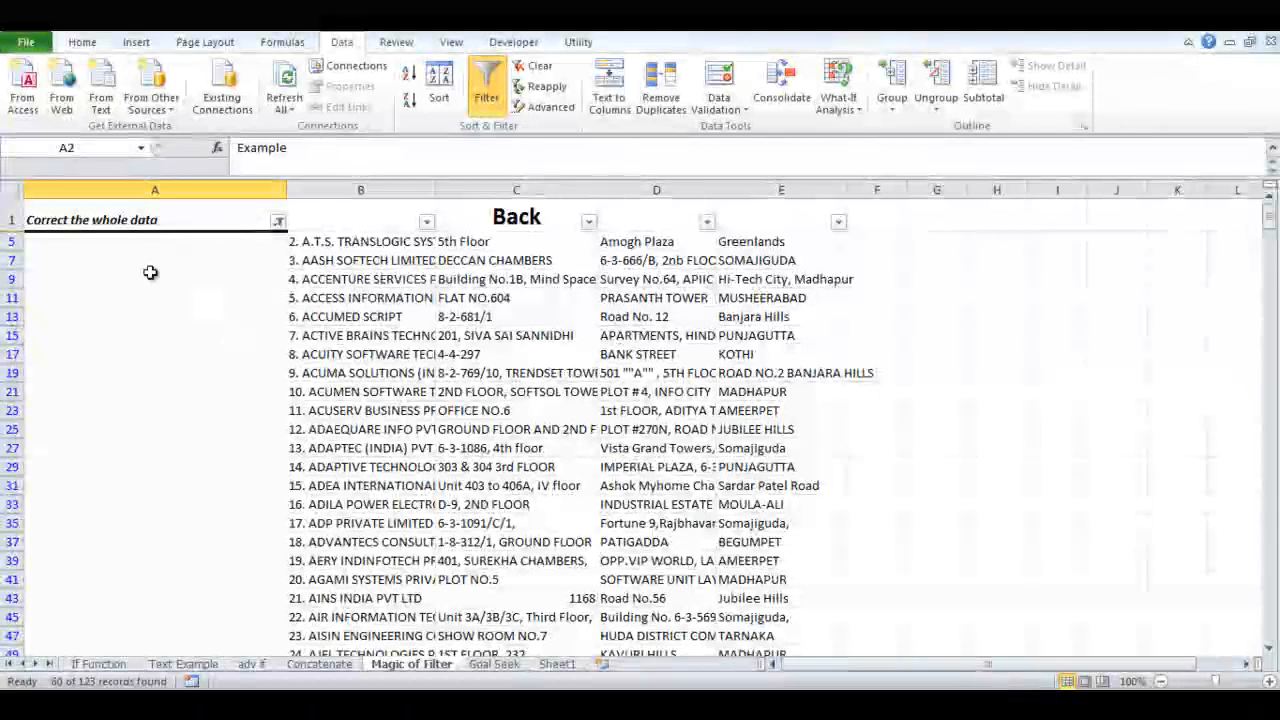
Delete all filtered rows with a blank company, from row 5 down past the last record, and clear the column A filter
drag(12, 242, 22, 503)
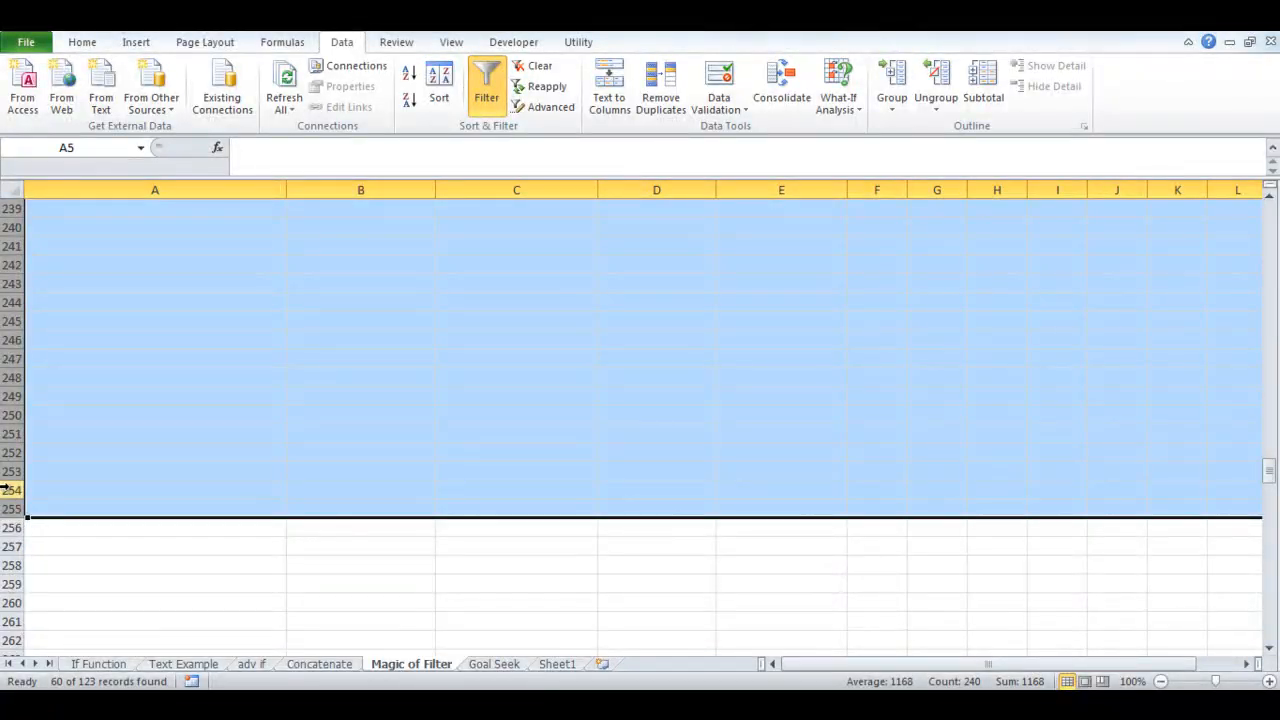
right_click(5, 487)
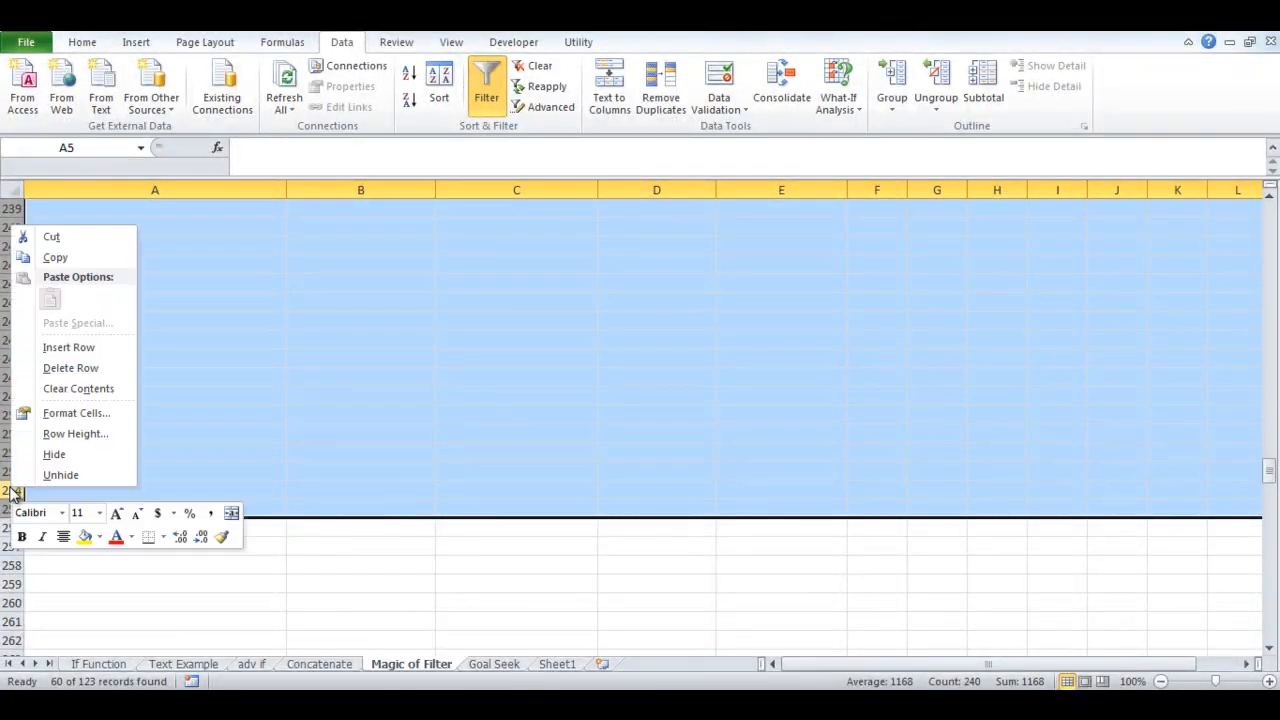
click(60, 369)
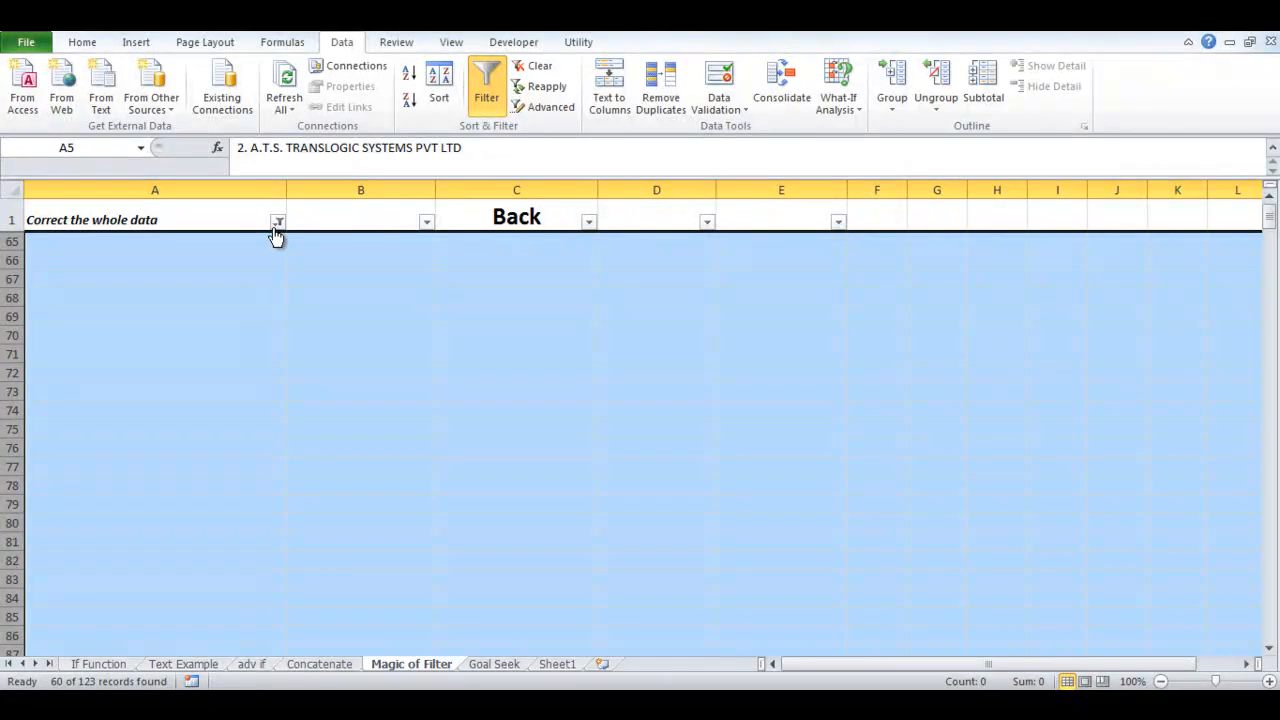
click(278, 221)
click(191, 304)
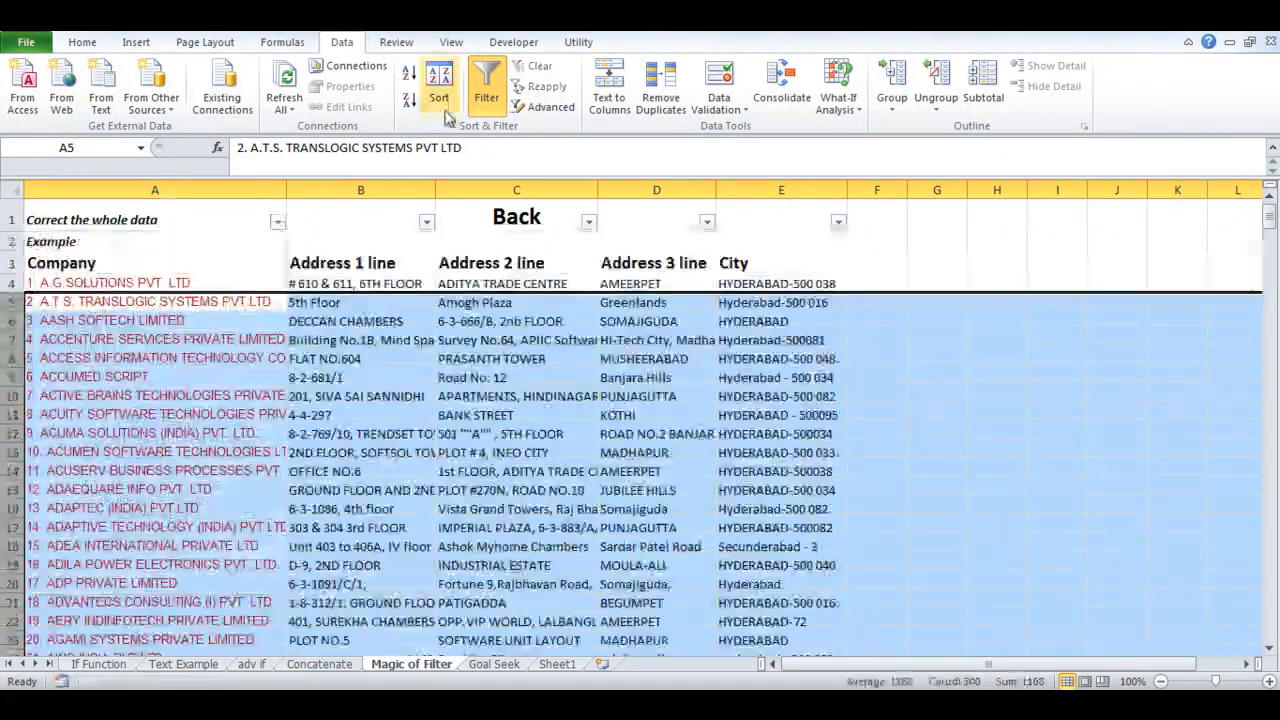
Turn off AutoFilter for the company address list and deselect the rows by selecting cell A10
click(485, 105)
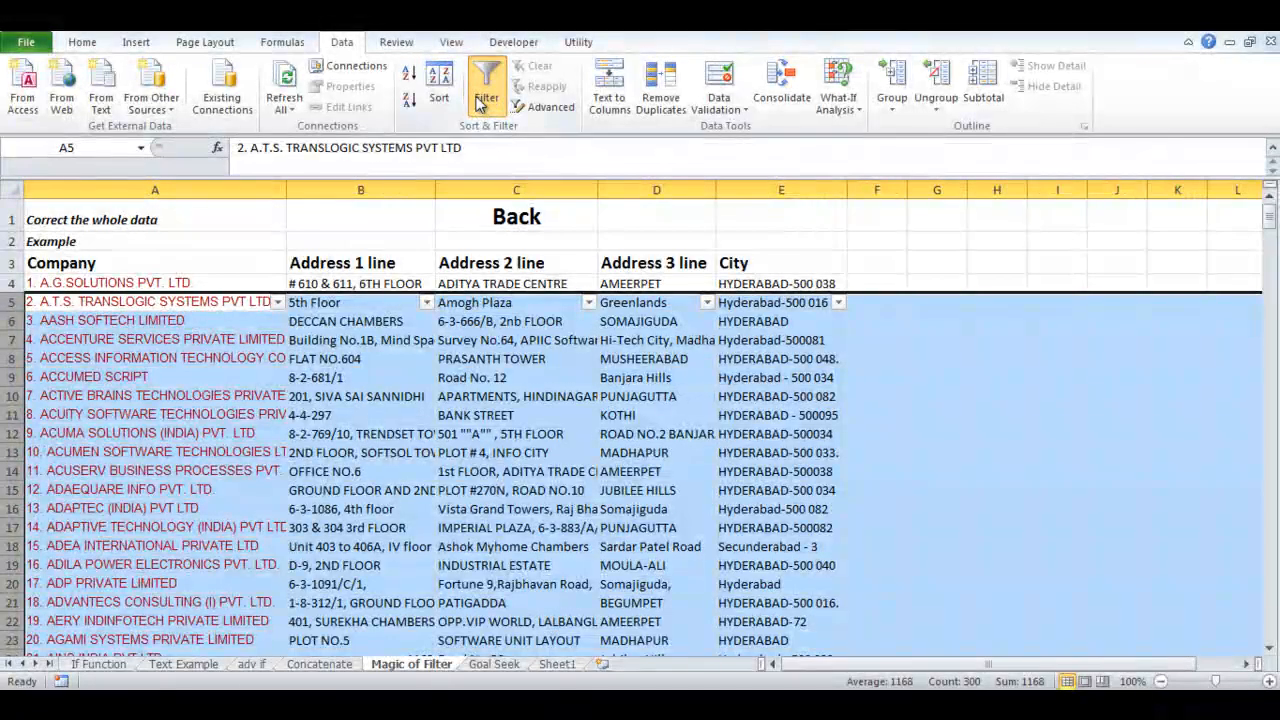
click(486, 97)
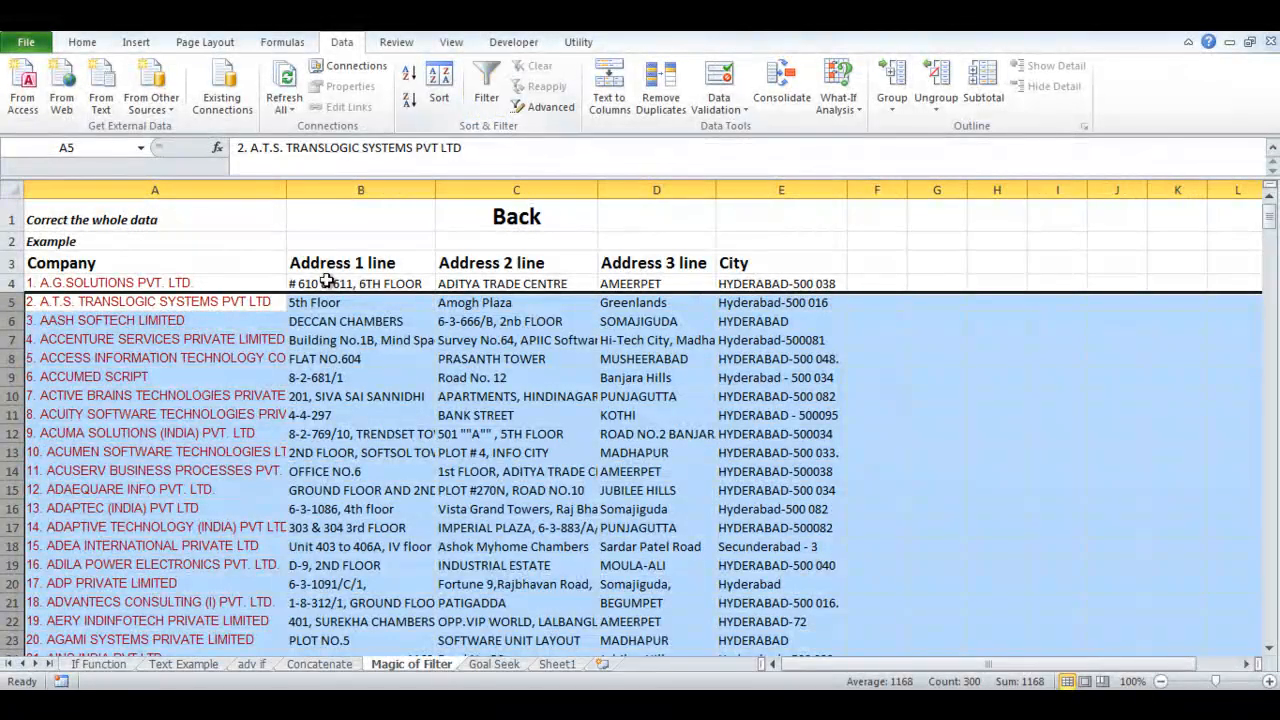
click(279, 398)
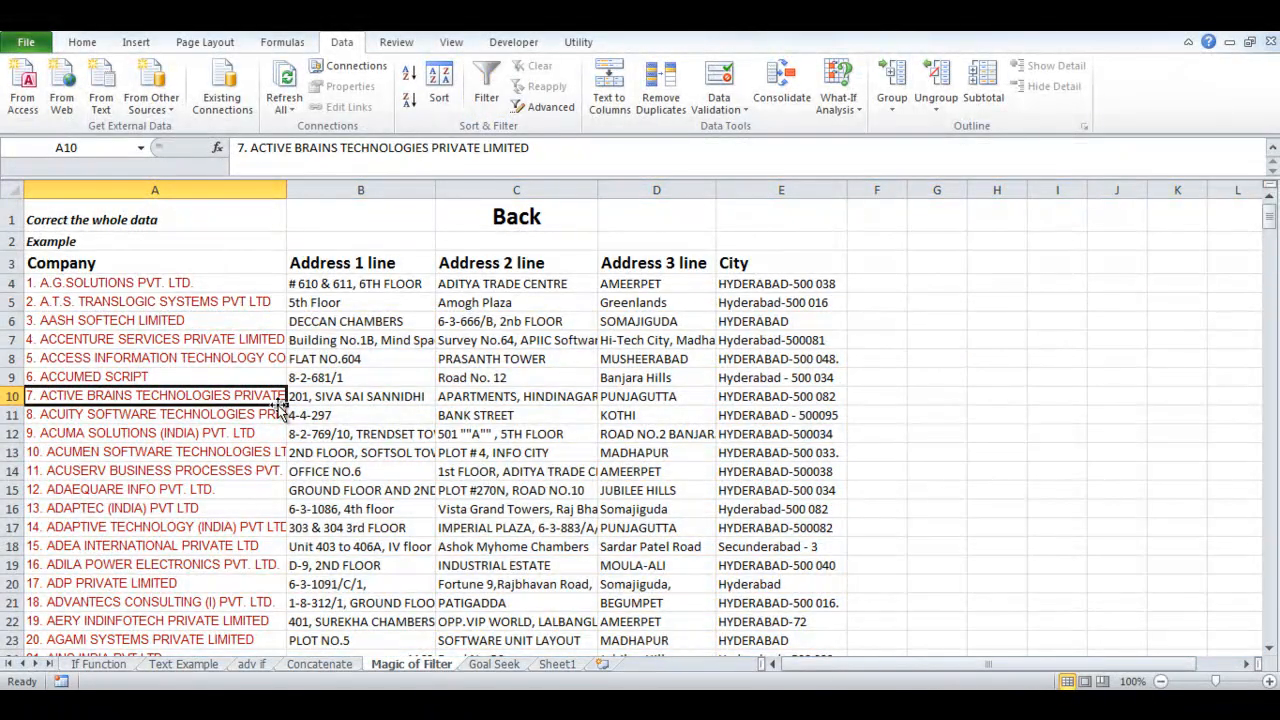